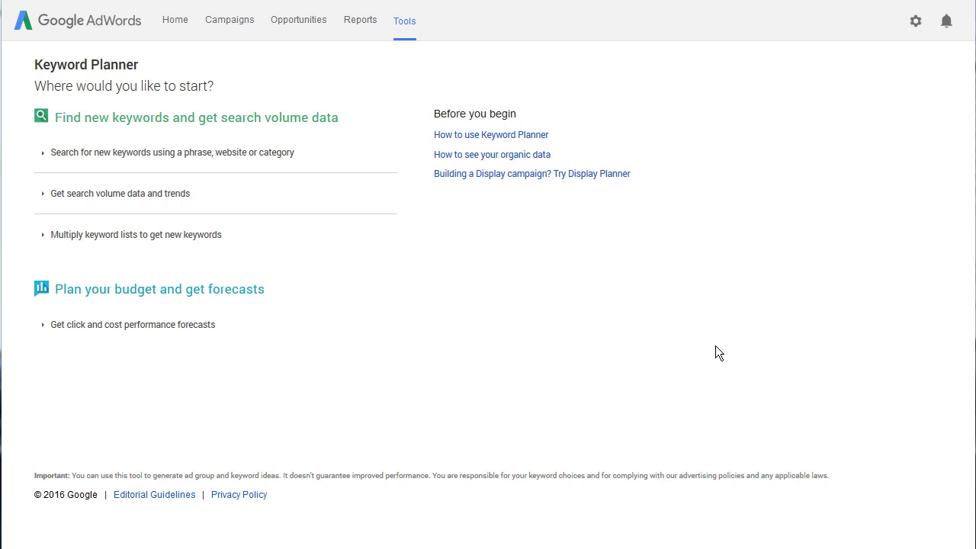
# Look over the form for finding new keywords by phrase, website or category, including its product category list, and collapse it
pyautogui.click(405, 25)
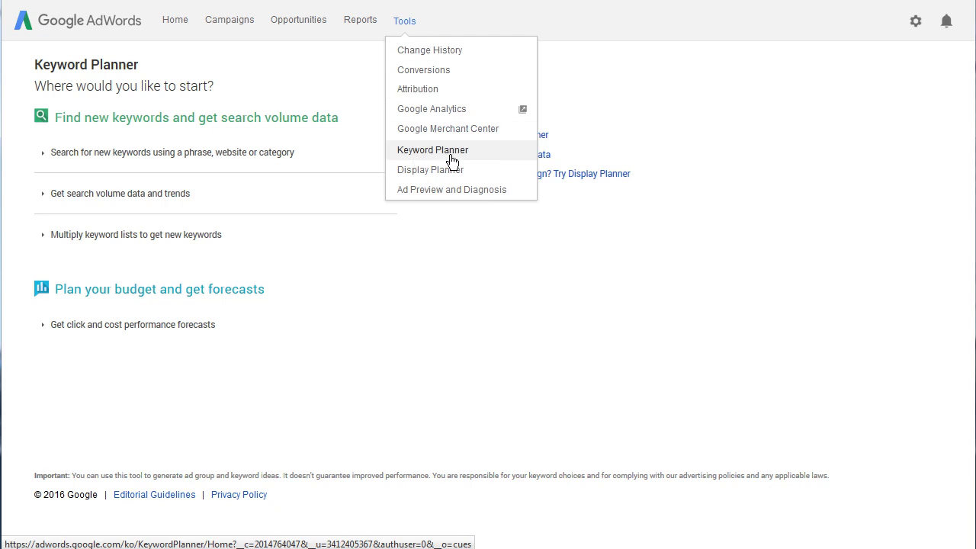
pyautogui.click(557, 279)
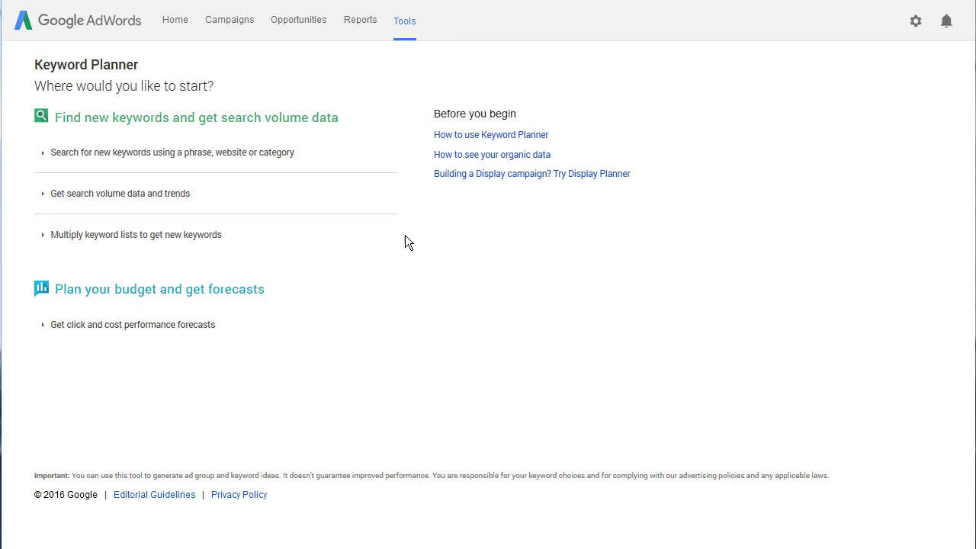
pyautogui.click(158, 160)
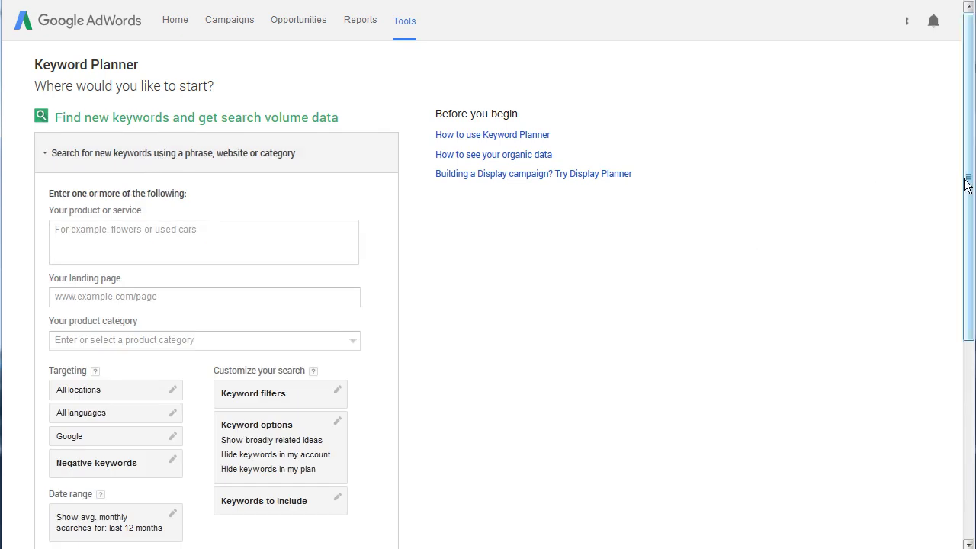
pyautogui.moveTo(965, 180); pyautogui.dragTo(966, 230)
pyautogui.click(103, 160)
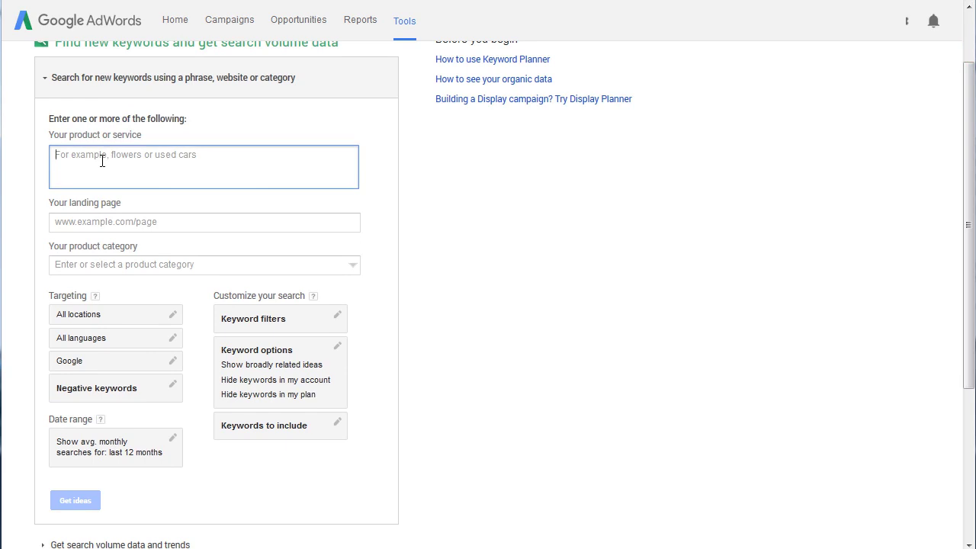
pyautogui.click(122, 222)
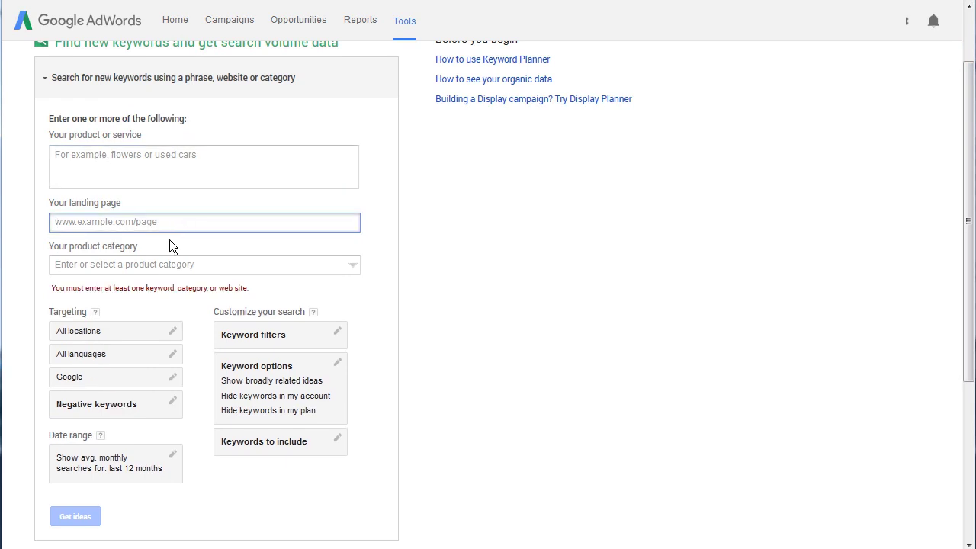
pyautogui.click(141, 265)
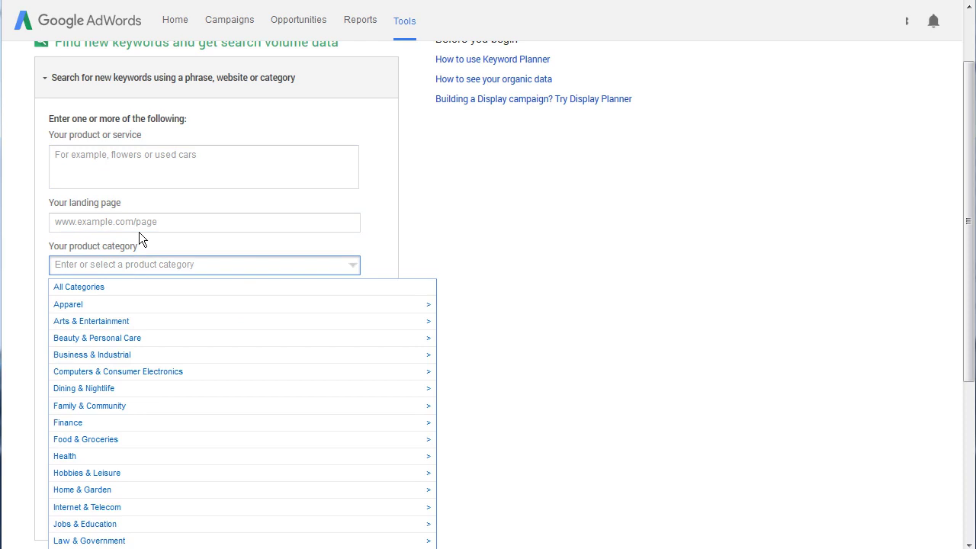
pyautogui.click(118, 166)
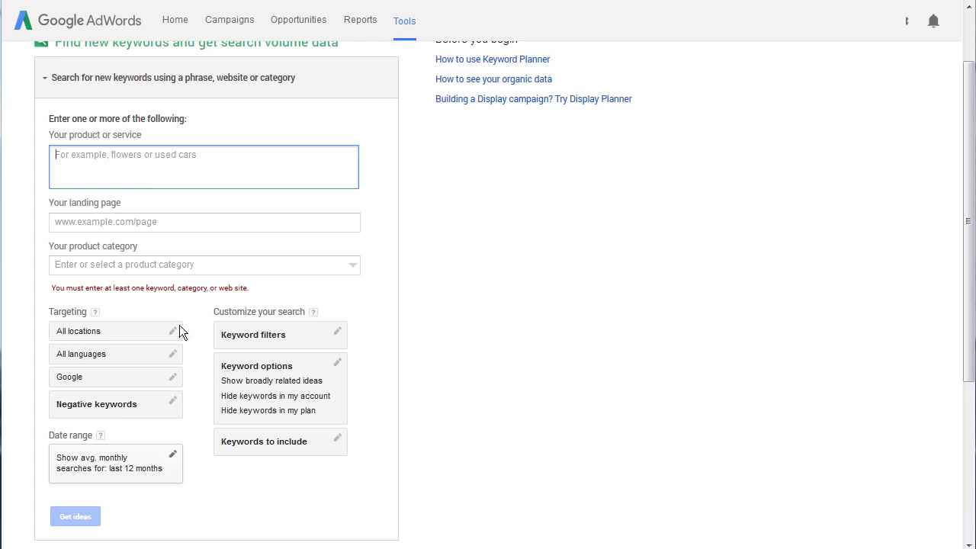
pyautogui.click(128, 79)
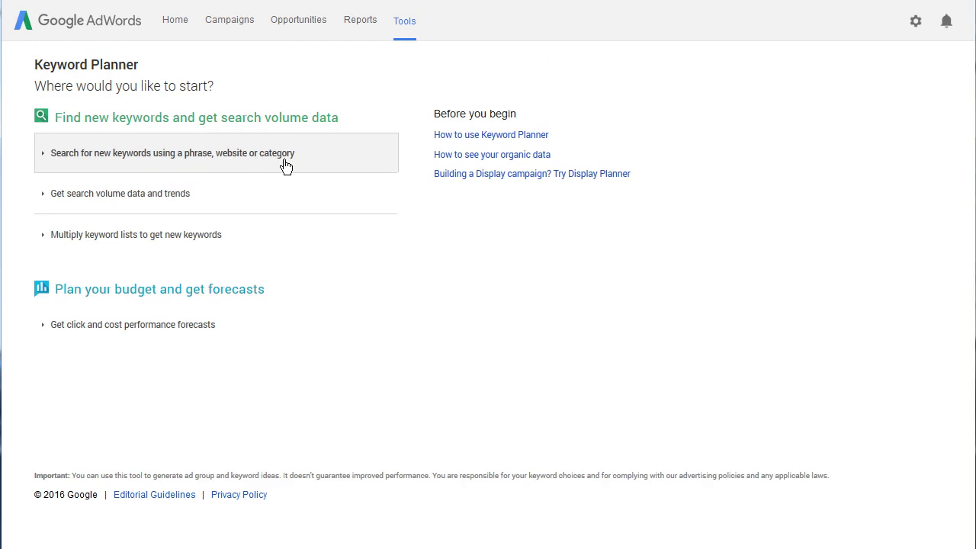
# Review the keyword entry, file upload and targeting options for getting search volume data and trends, and collapse the form
pyautogui.click(147, 201)
pyautogui.click(89, 275)
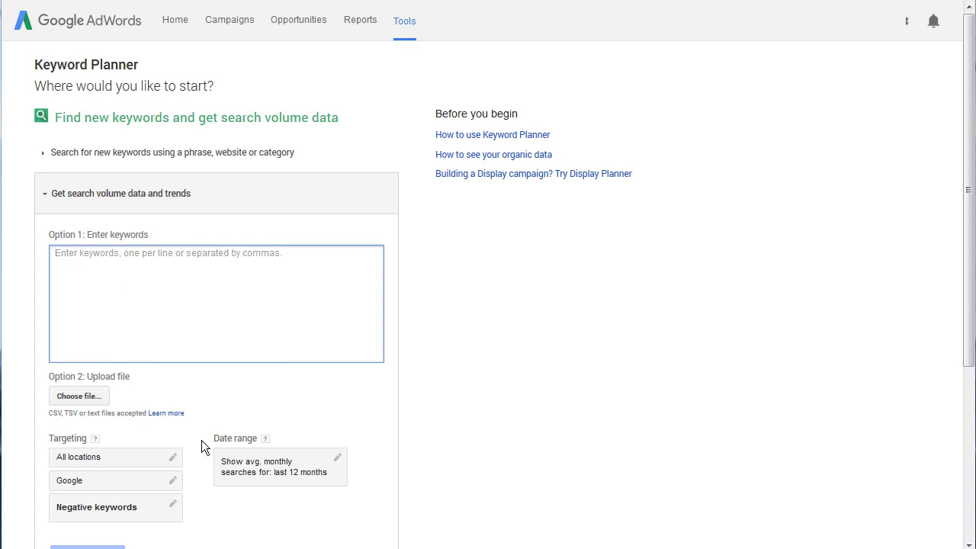
pyautogui.moveTo(965, 182); pyautogui.dragTo(964, 254)
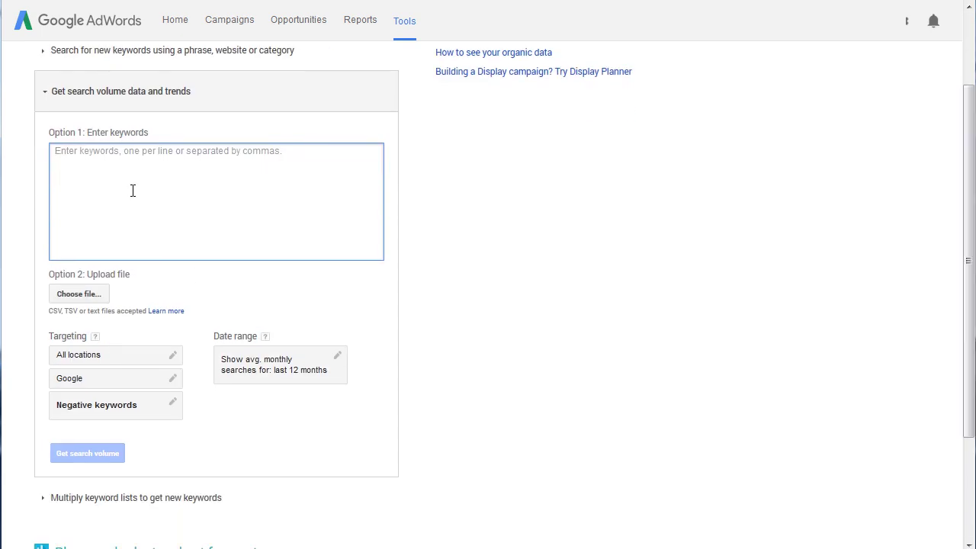
pyautogui.click(211, 92)
pyautogui.click(211, 91)
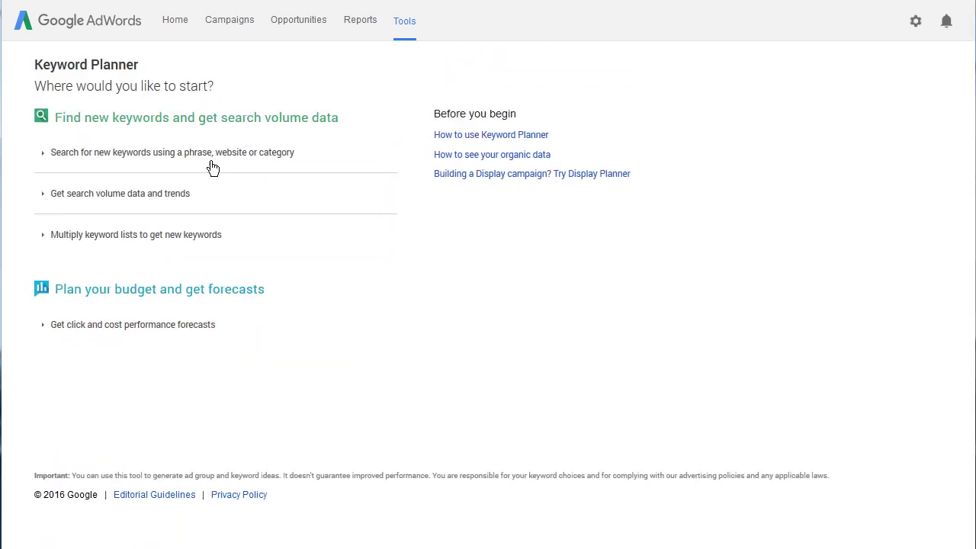
# In the form for multiplying keyword lists, enter "fishing" and "bass" in List 1 and "tips" in List 2
pyautogui.click(122, 250)
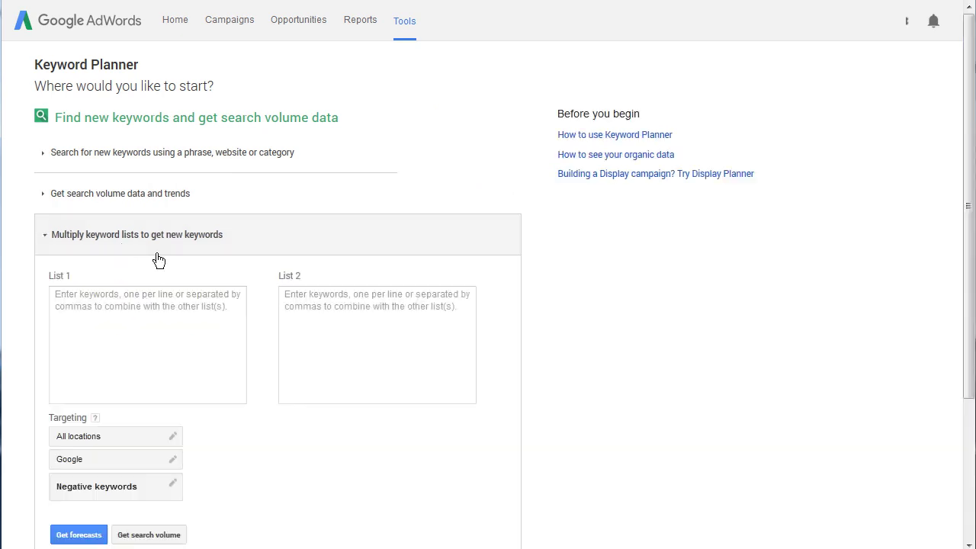
pyautogui.click(76, 306)
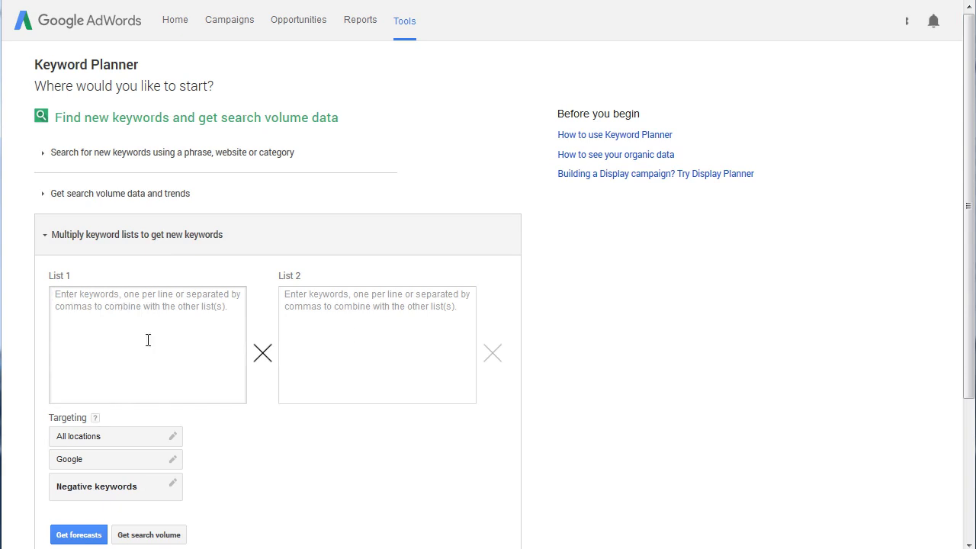
pyautogui.click(367, 308)
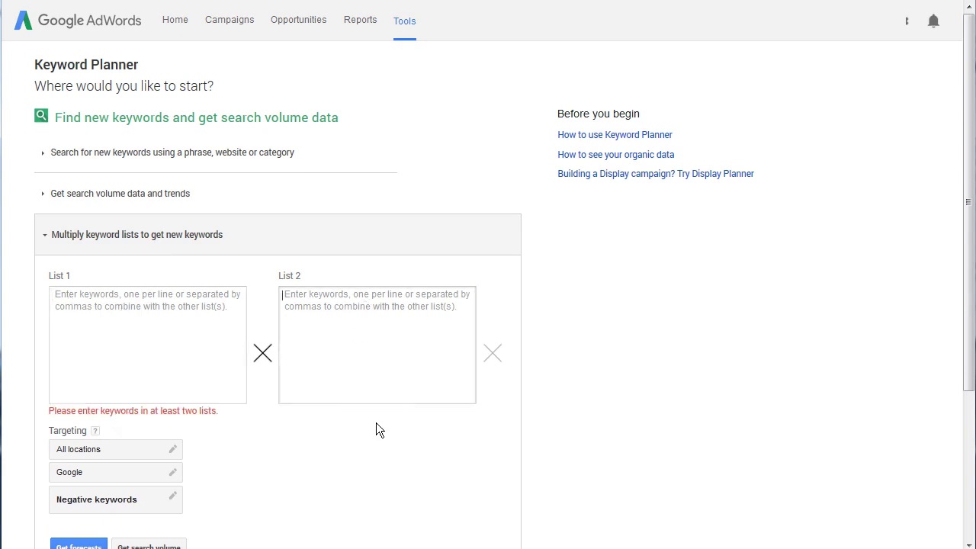
pyautogui.click(93, 326)
pyautogui.write('fishing')
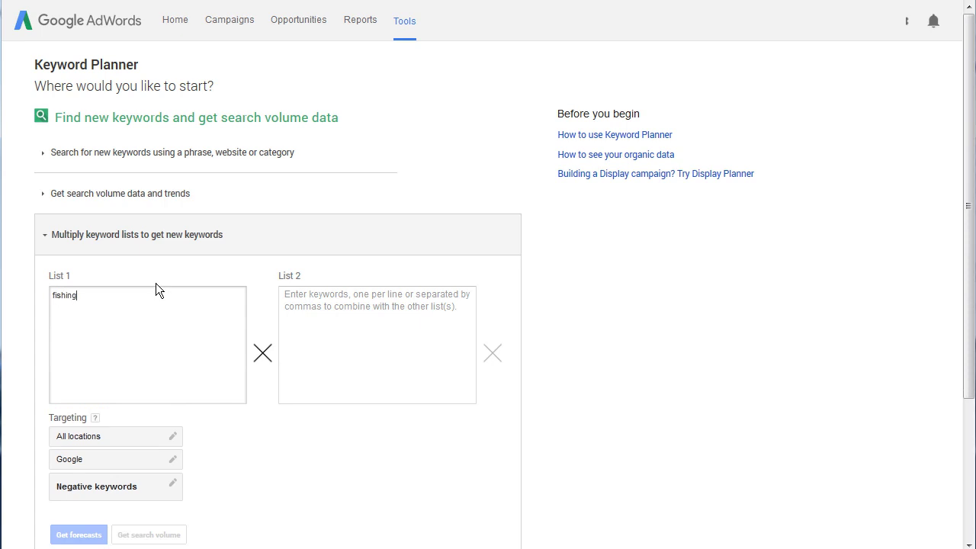
pyautogui.click(321, 336)
pyautogui.write('tips')
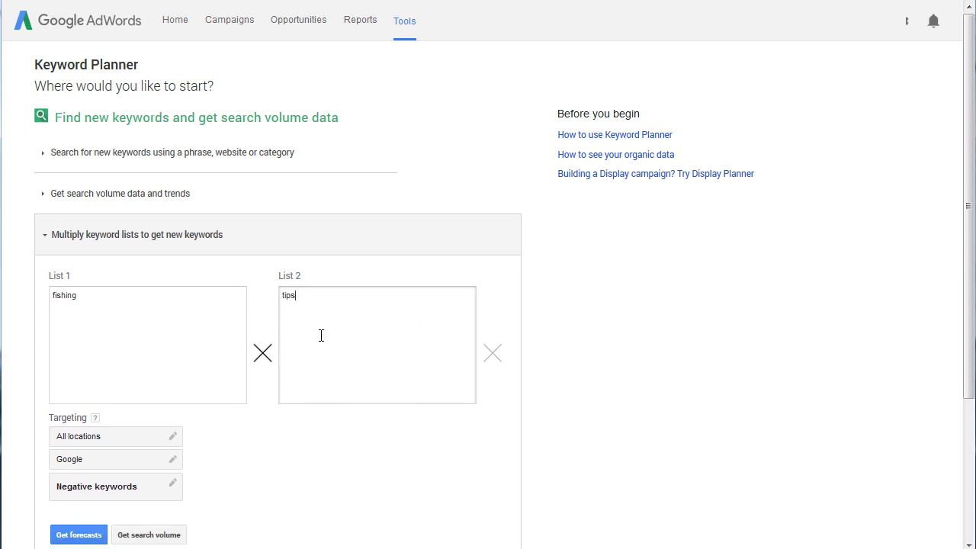
pyautogui.click(144, 344)
pyautogui.press('Return')
pyautogui.write('bass')
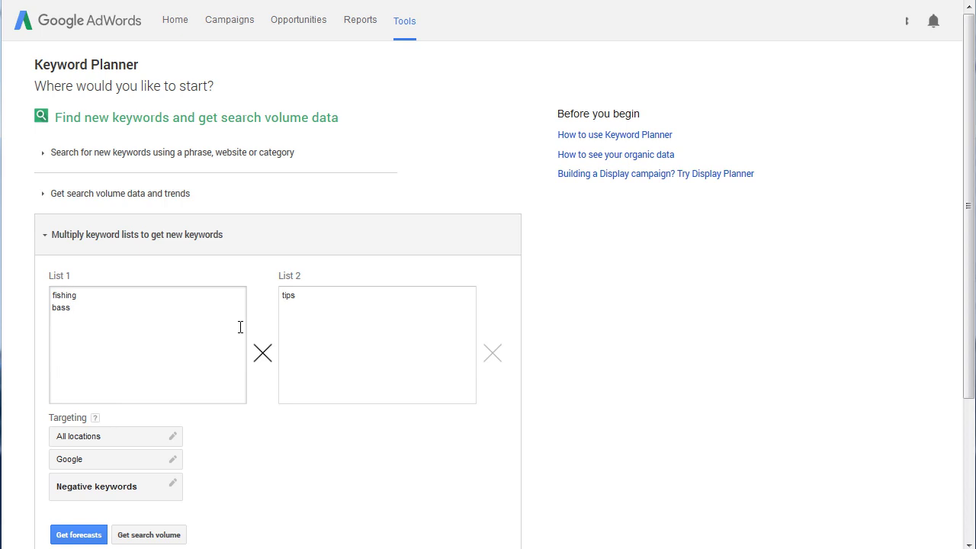
# Add a third keyword list to the multiplication, leave it empty, and collapse the form
pyautogui.click(492, 353)
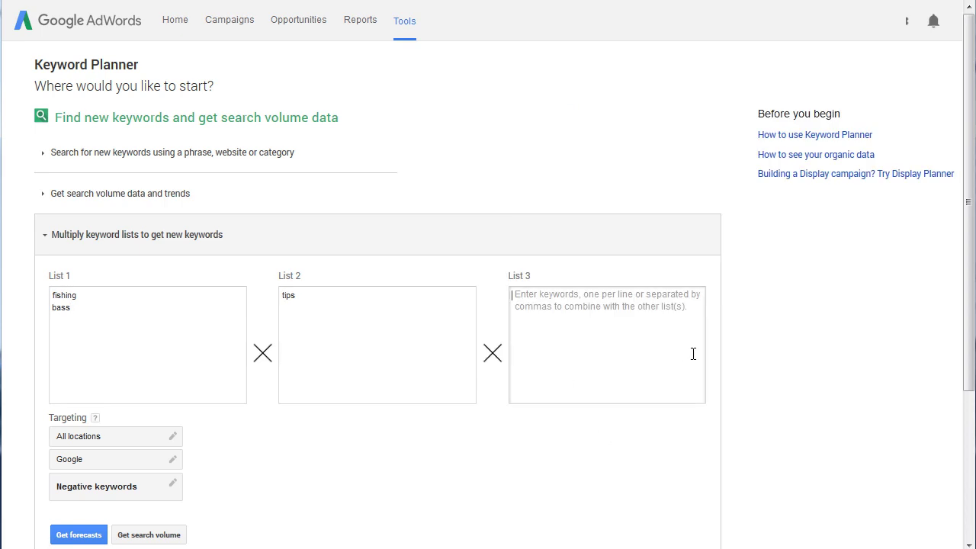
pyautogui.click(101, 316)
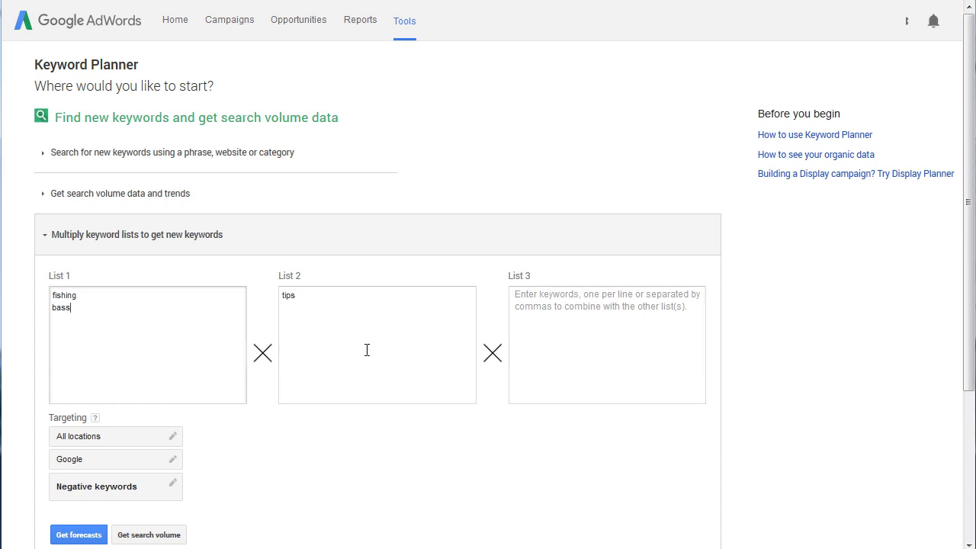
pyautogui.click(377, 333)
pyautogui.click(574, 317)
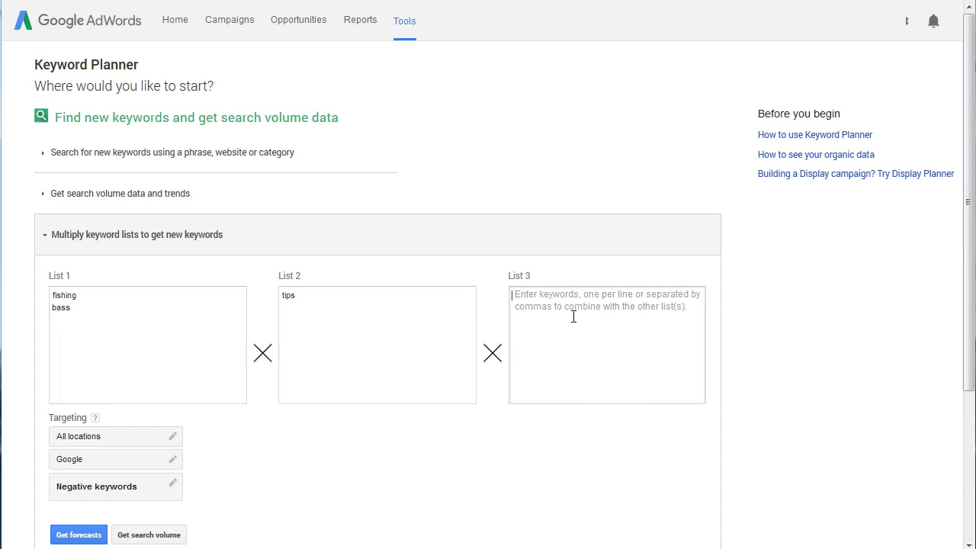
pyautogui.click(252, 234)
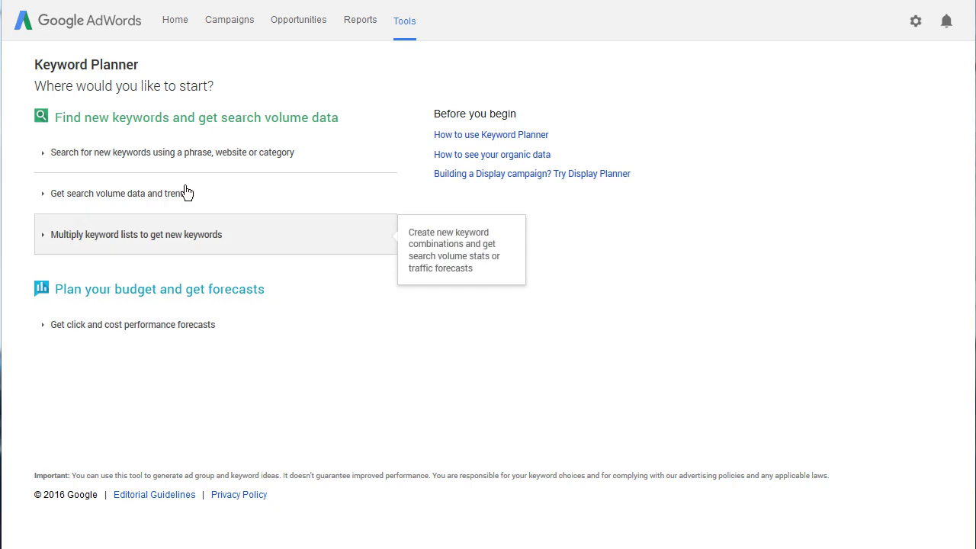
# Get keyword ideas for the product or service phrase "how to fish" with the default targeting
pyautogui.click(137, 159)
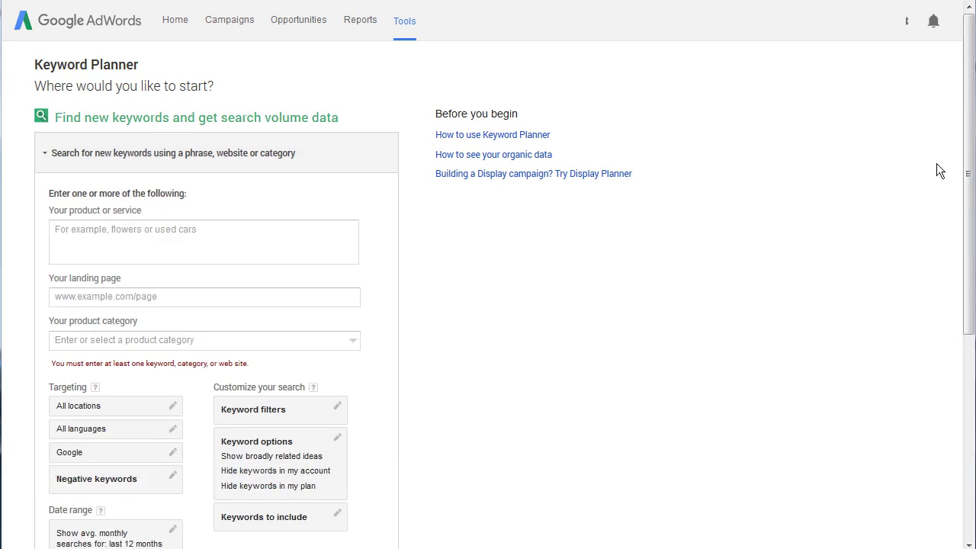
pyautogui.moveTo(970, 180); pyautogui.dragTo(919, 226)
pyautogui.click(119, 157)
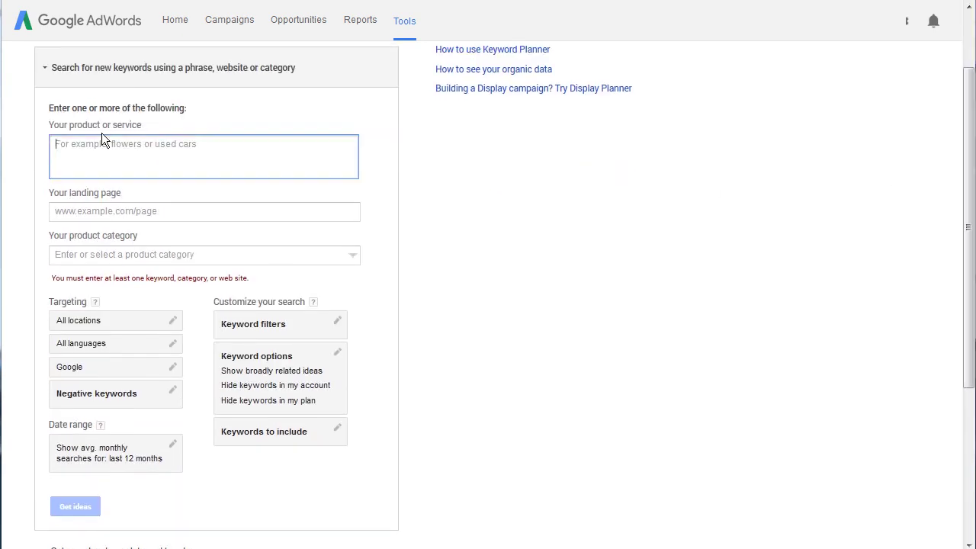
pyautogui.write('how to fish')
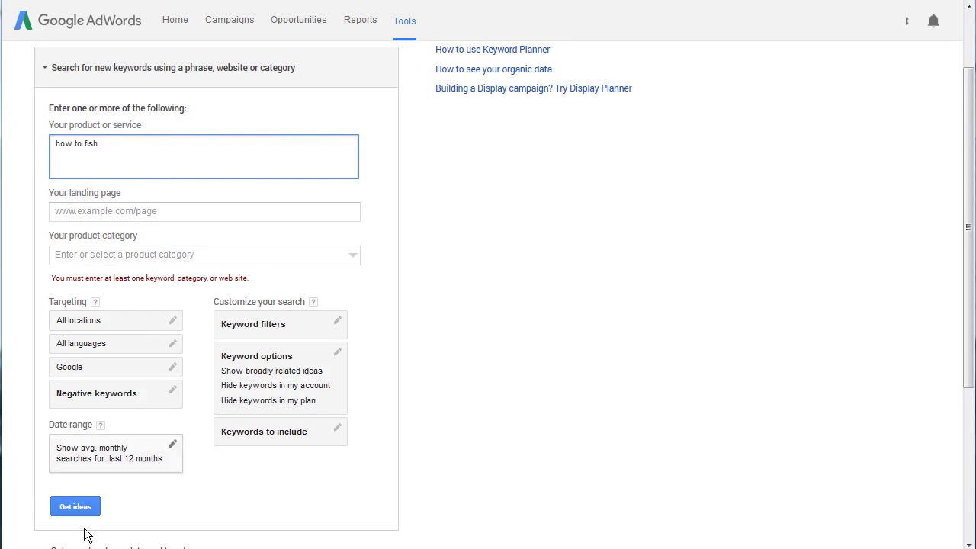
pyautogui.click(76, 507)
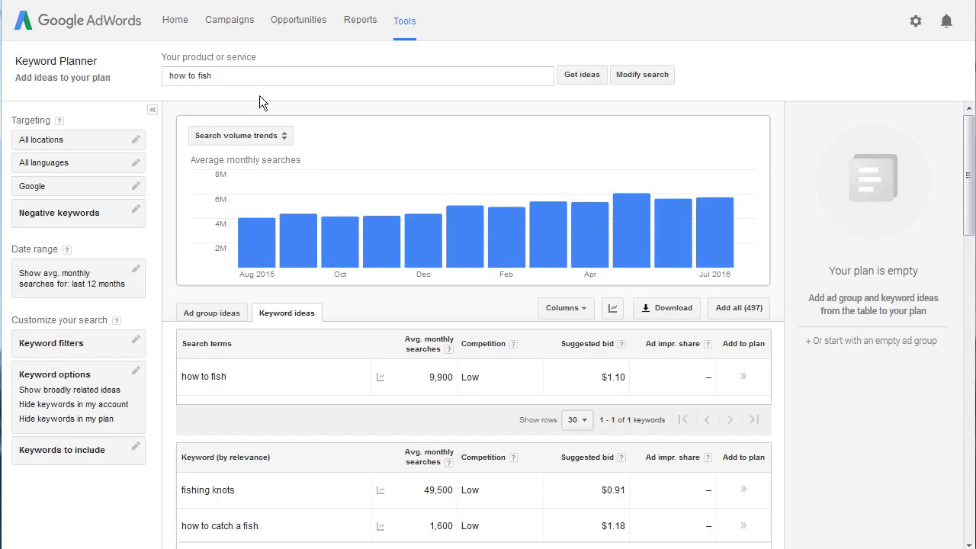
# Examine the monthly search trend for "how to fish" and read the explanation of the average monthly searches figure
pyautogui.click(187, 76)
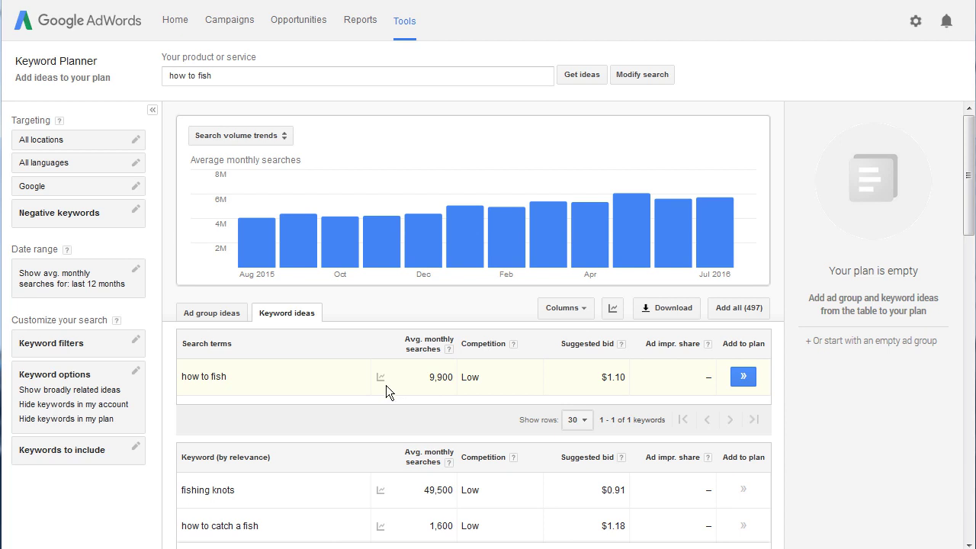
pyautogui.moveTo(381, 381)
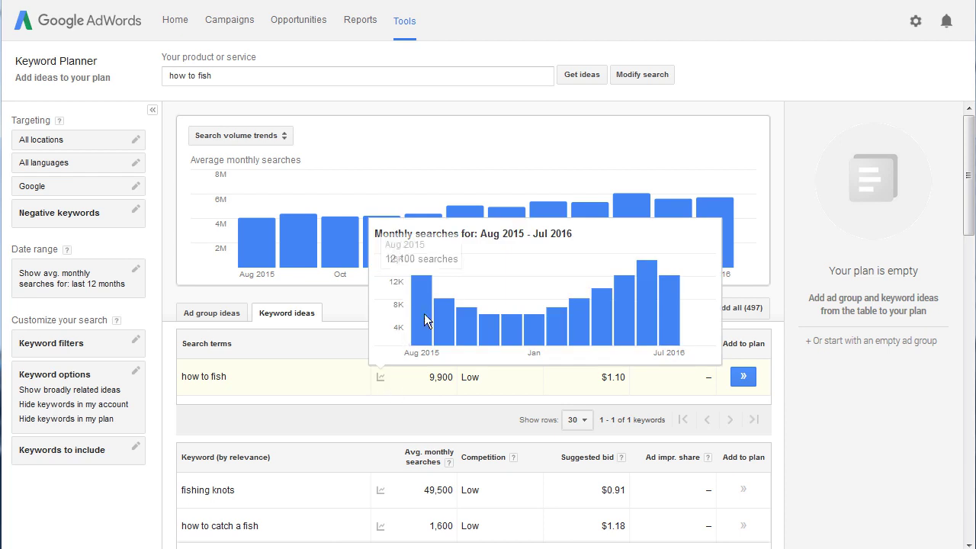
pyautogui.moveTo(677, 290)
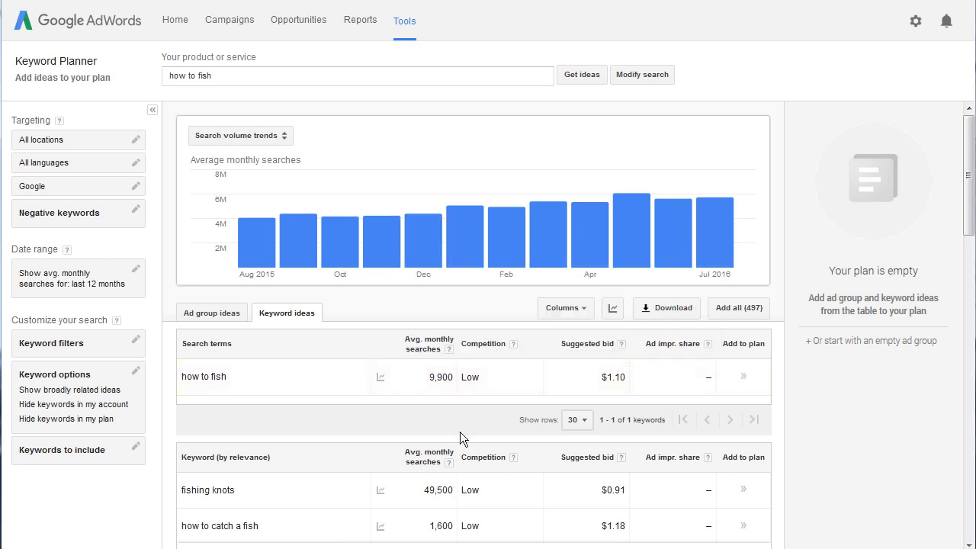
pyautogui.moveTo(431, 377); pyautogui.dragTo(454, 377)
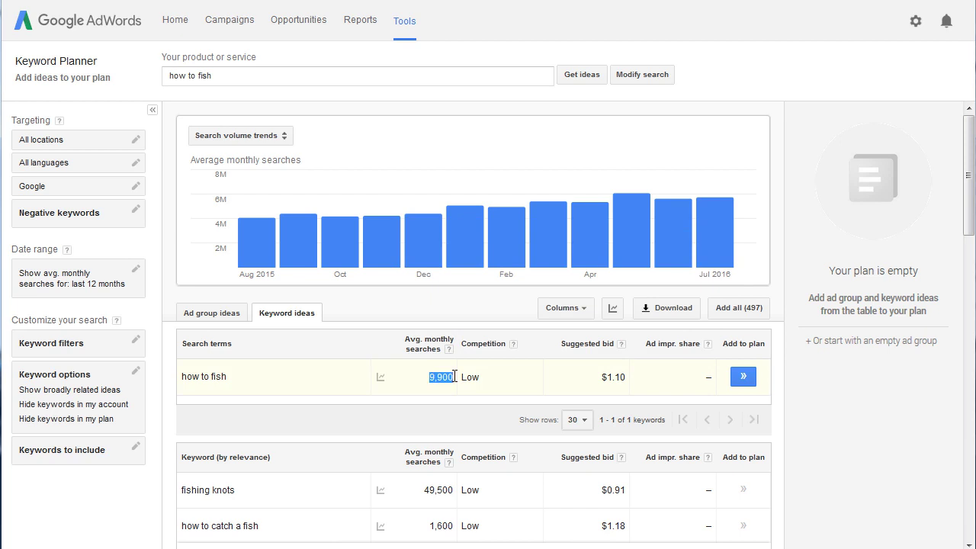
pyautogui.click(449, 349)
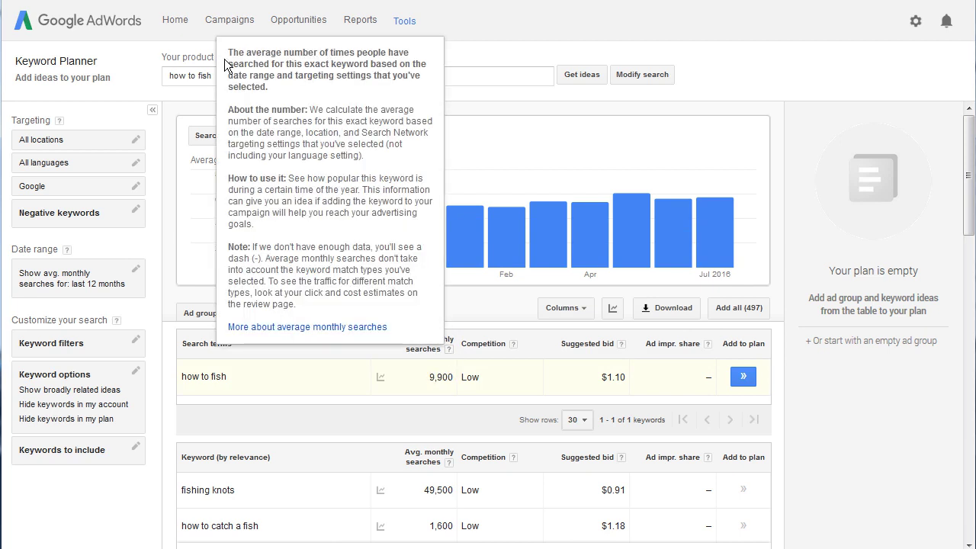
pyautogui.moveTo(229, 65); pyautogui.dragTo(400, 64)
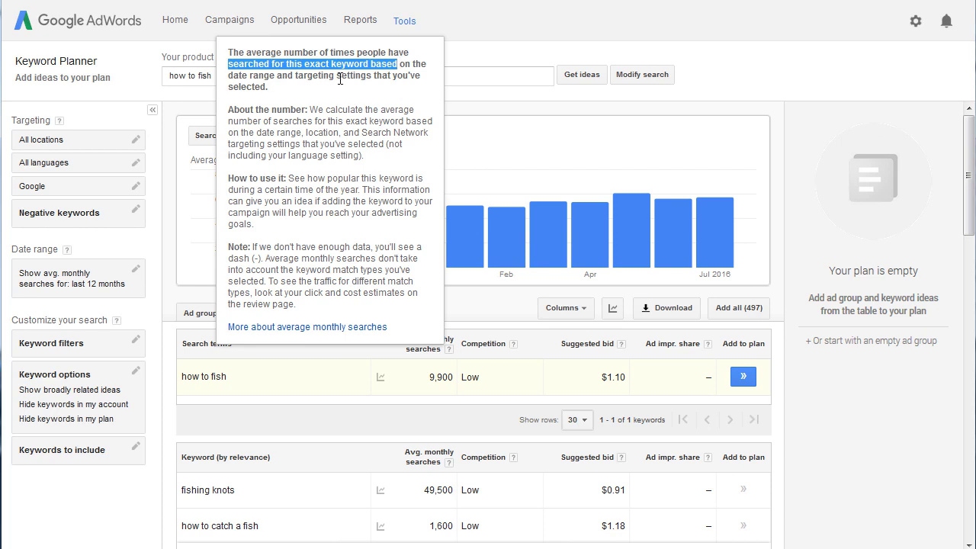
pyautogui.click(303, 396)
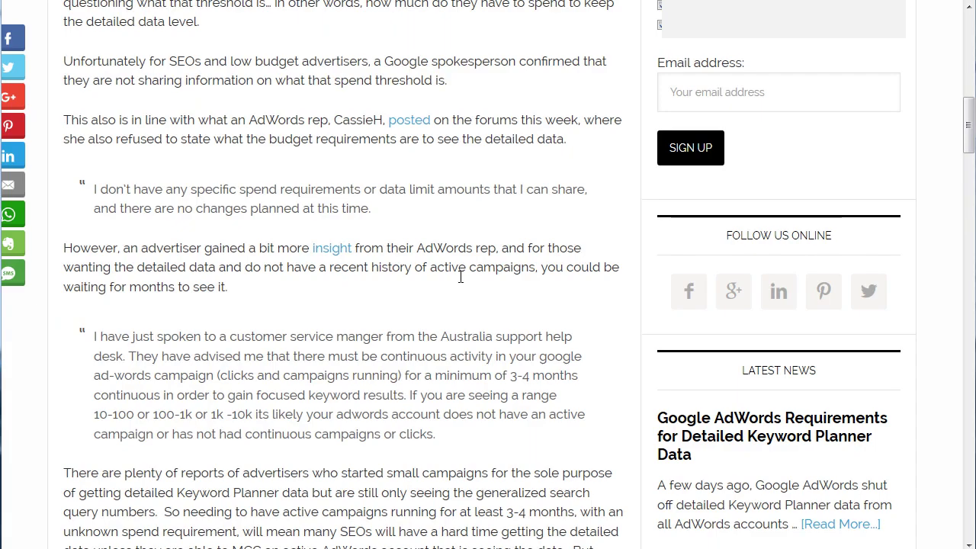
# Read the TheSEMPost article on Google AdWords requirements for detailed Keyword Planner data from its beginning
pyautogui.moveTo(968, 126); pyautogui.dragTo(969, 42)
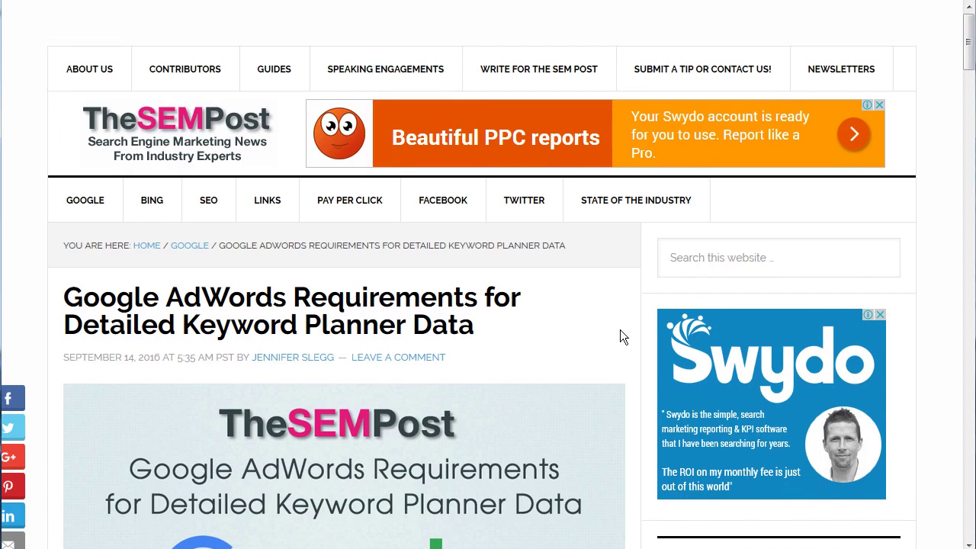
pyautogui.scroll(-10, 391, 413)
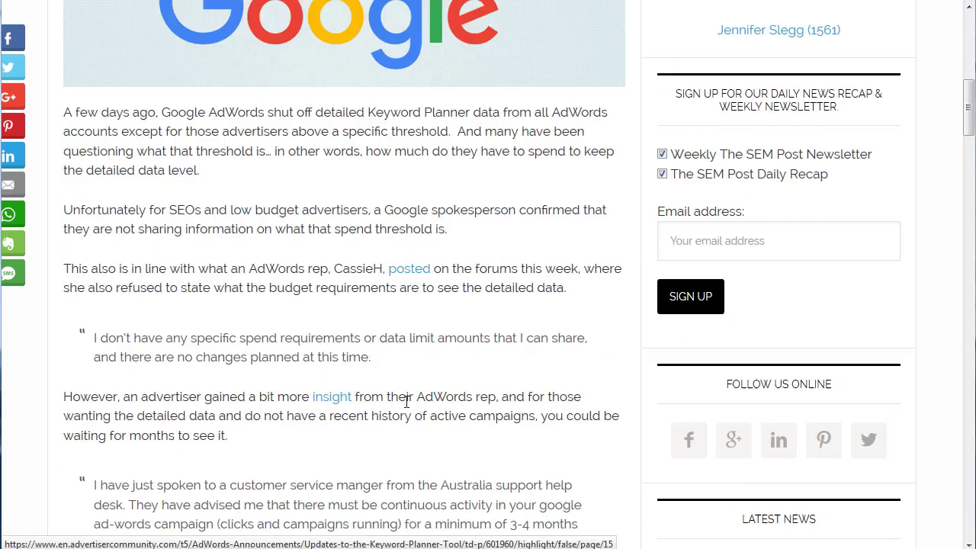
pyautogui.scroll(-1, 396, 410)
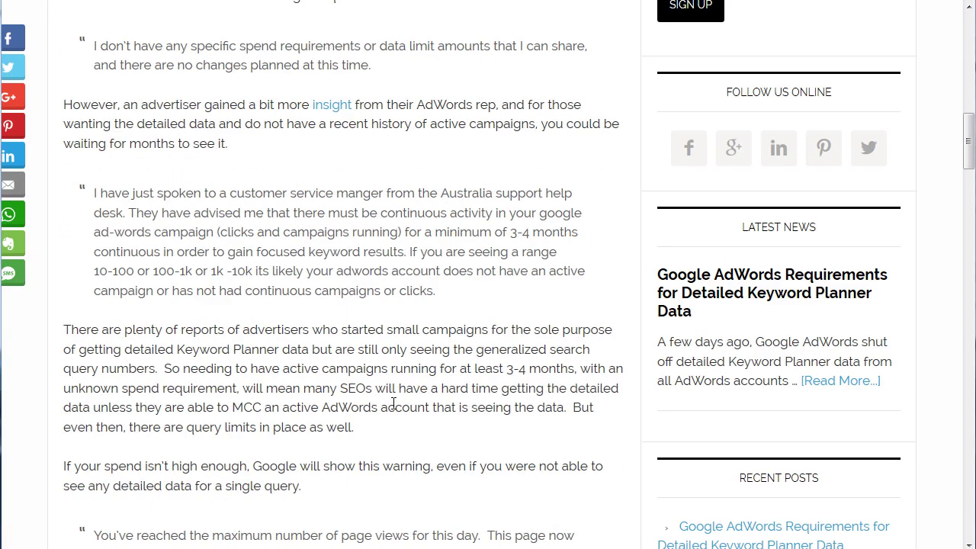
# Read the rest of the article on campaign activity and spend requirements, the page-view limit warning, and its example screenshot
pyautogui.scroll(-4, 392, 408)
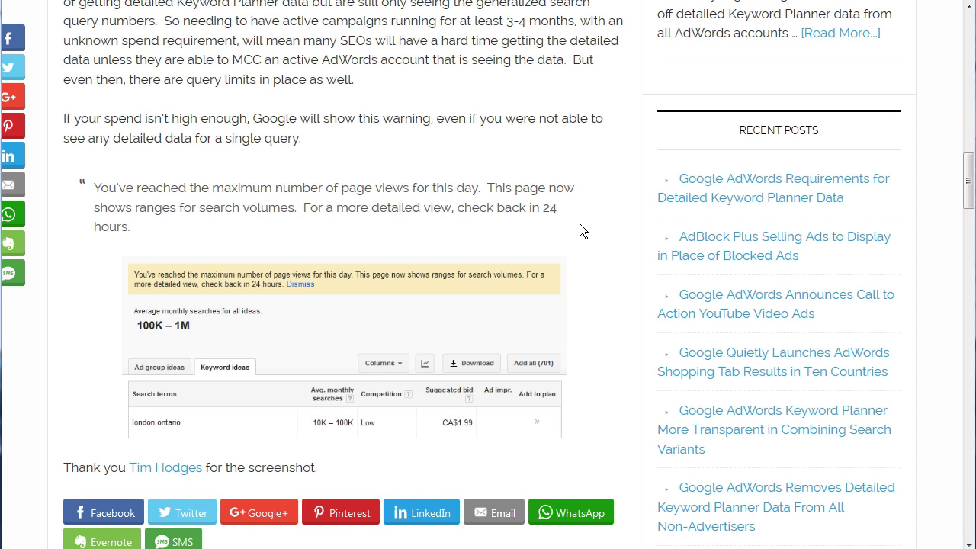
pyautogui.moveTo(969, 198)
pyautogui.mouseDown()
pyautogui.moveTo(969, 86)
pyautogui.moveTo(971, 205)
pyautogui.mouseUp()
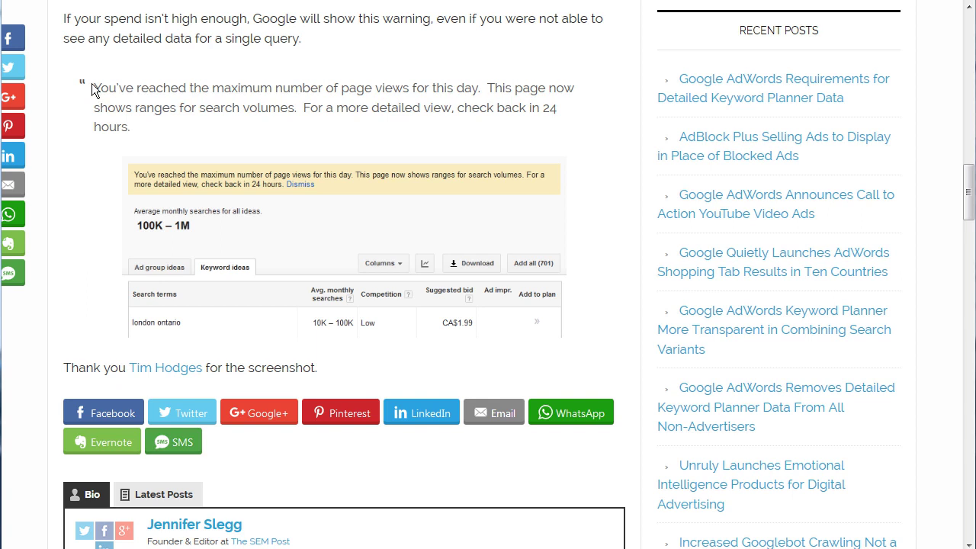
pyautogui.moveTo(93, 84); pyautogui.dragTo(139, 116)
pyautogui.click(149, 132)
pyautogui.scroll(4, 756, 300)
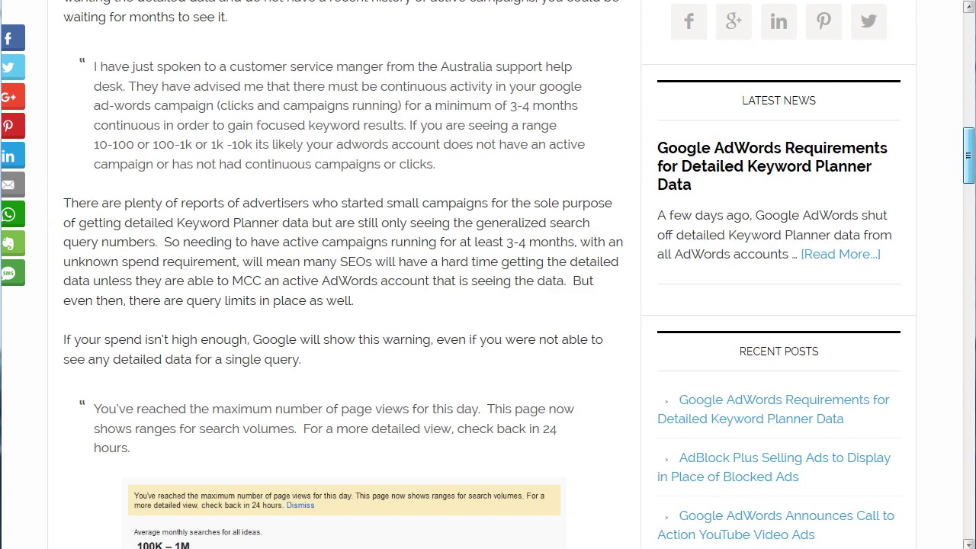
pyautogui.scroll(4, 519, 275)
pyautogui.scroll(-2, 519, 274)
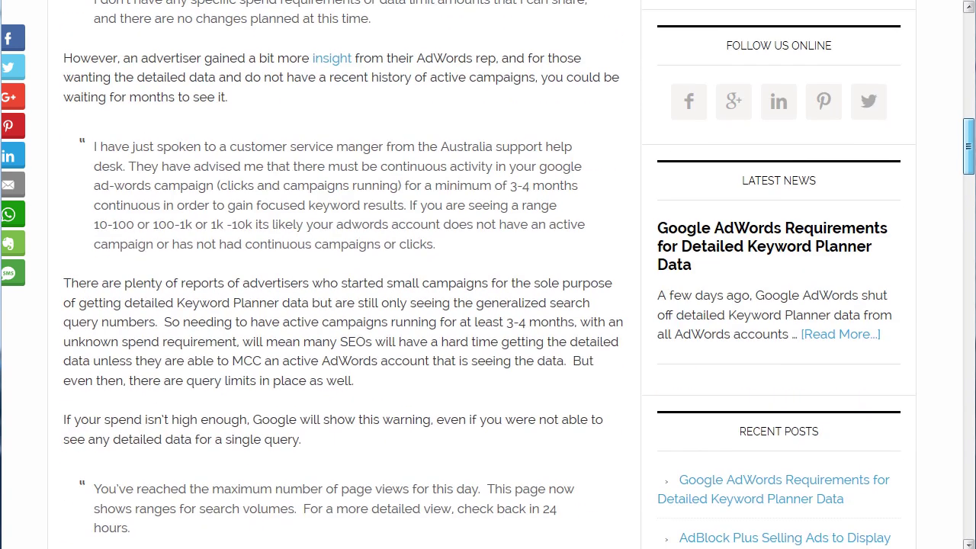
pyautogui.scroll(-2, 519, 274)
pyautogui.scroll(-2, 519, 275)
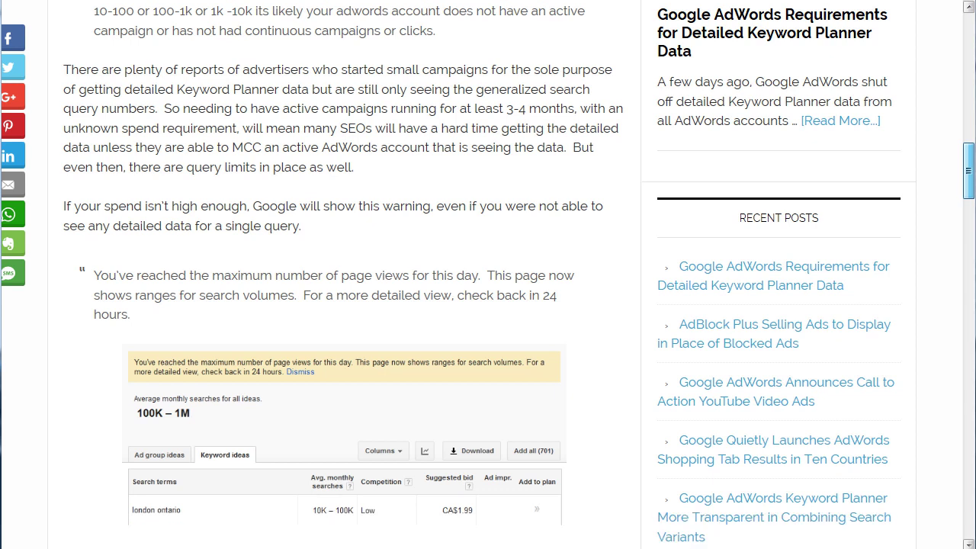
pyautogui.scroll(3, 519, 274)
pyautogui.scroll(-2, 518, 274)
pyautogui.scroll(-1, 519, 275)
pyautogui.scroll(2, 273, 314)
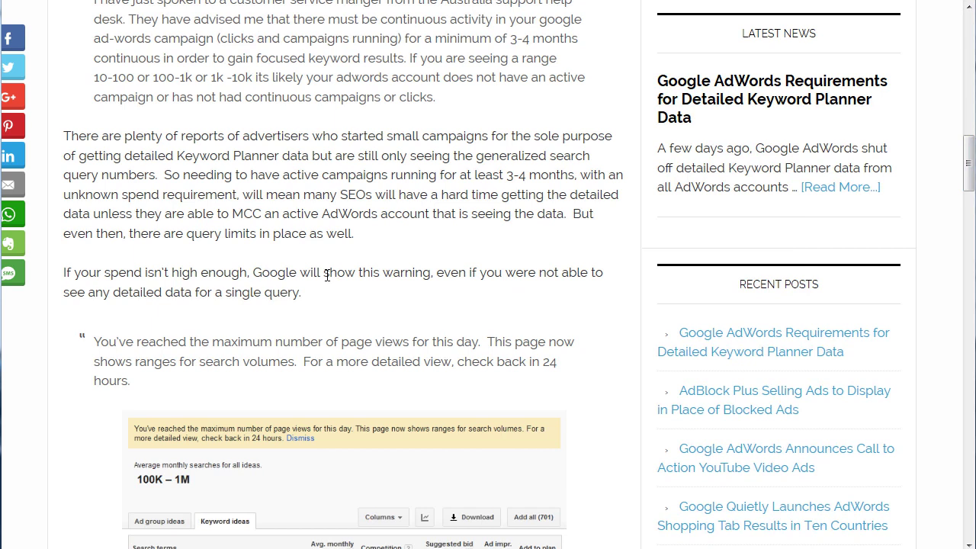
pyautogui.moveTo(970, 150); pyautogui.dragTo(971, 31)
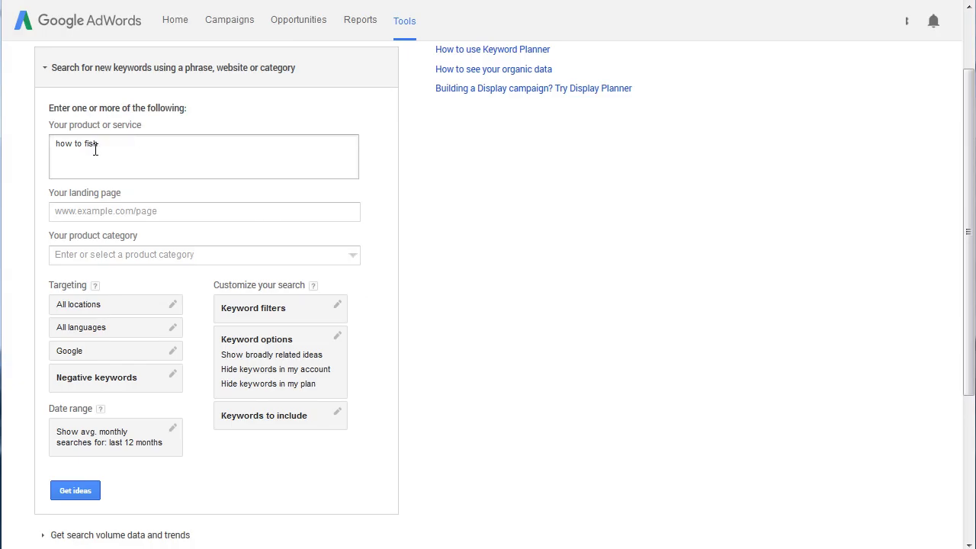
# Enter "how to fish" as broad, phrase and exact match keywords for click and cost performance forecasts
pyautogui.click(149, 75)
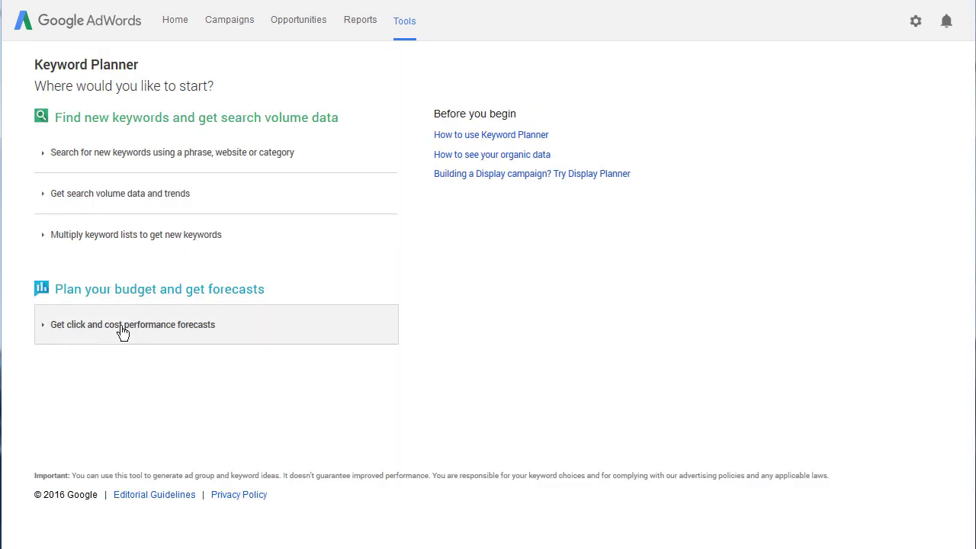
pyautogui.click(166, 337)
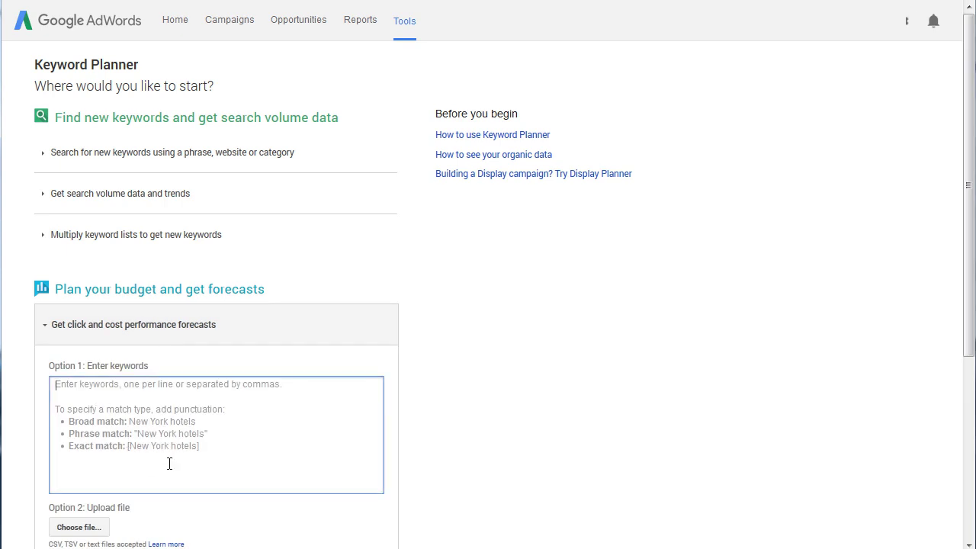
pyautogui.click(85, 391)
pyautogui.write('how to fish')
pyautogui.press('Return')
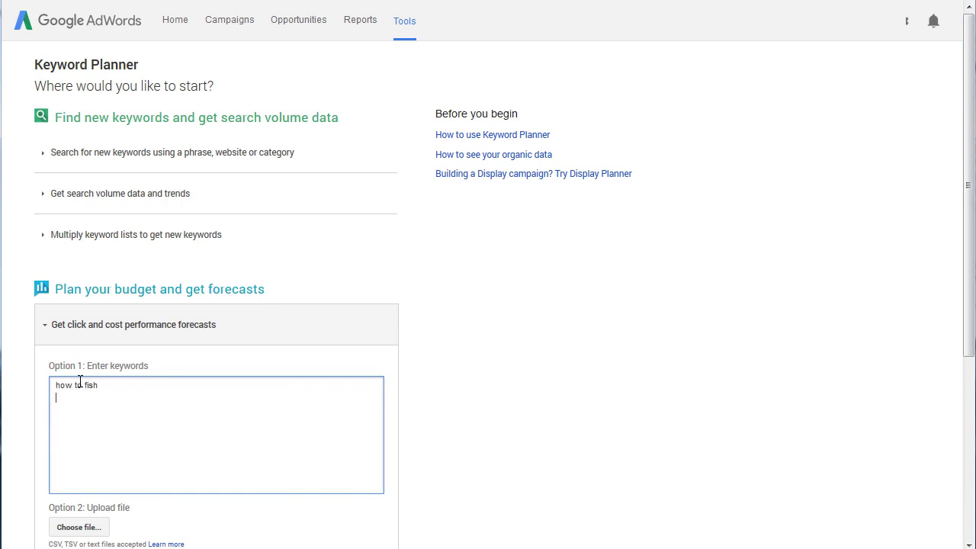
pyautogui.write('"how to fish"')
pyautogui.press('Return')
pyautogui.write('[how to fish]')
# Compare how the broad, phrase and exact match versions of the keyword are written in the forecast keyword list
pyautogui.moveTo(104, 385); pyautogui.dragTo(55, 385)
pyautogui.click(62, 385)
pyautogui.moveTo(98, 385); pyautogui.dragTo(54, 386)
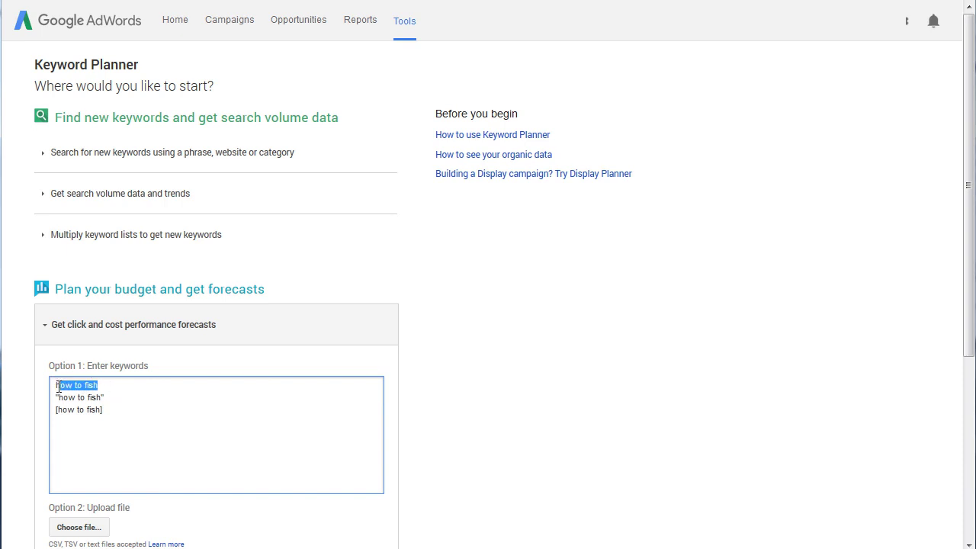
pyautogui.click(99, 383)
pyautogui.tripleClick(70, 381)
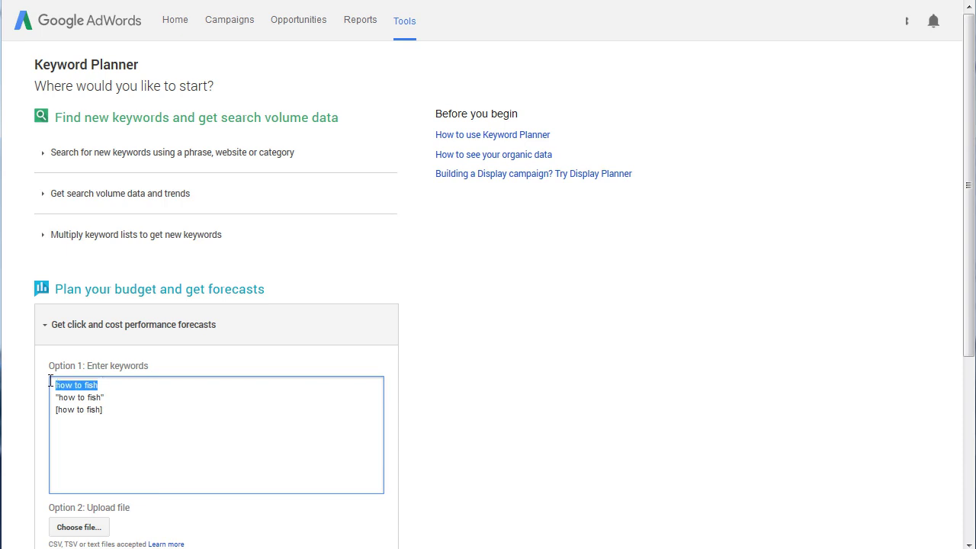
pyautogui.click(115, 400)
pyautogui.moveTo(113, 395); pyautogui.dragTo(50, 396)
pyautogui.click(79, 398)
pyautogui.moveTo(104, 397); pyautogui.dragTo(59, 397)
pyautogui.click(129, 396)
pyautogui.click(112, 409)
pyautogui.moveTo(112, 410); pyautogui.dragTo(43, 421)
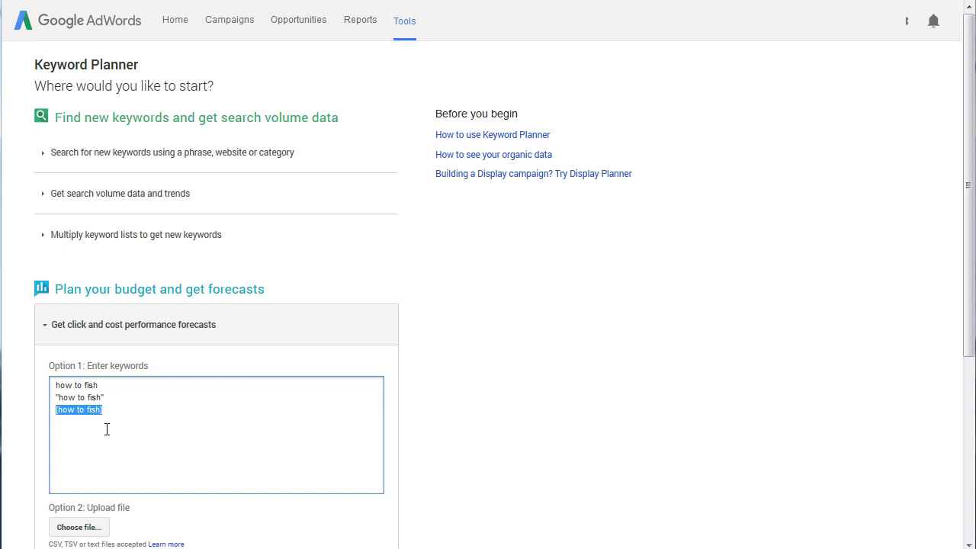
pyautogui.click(140, 431)
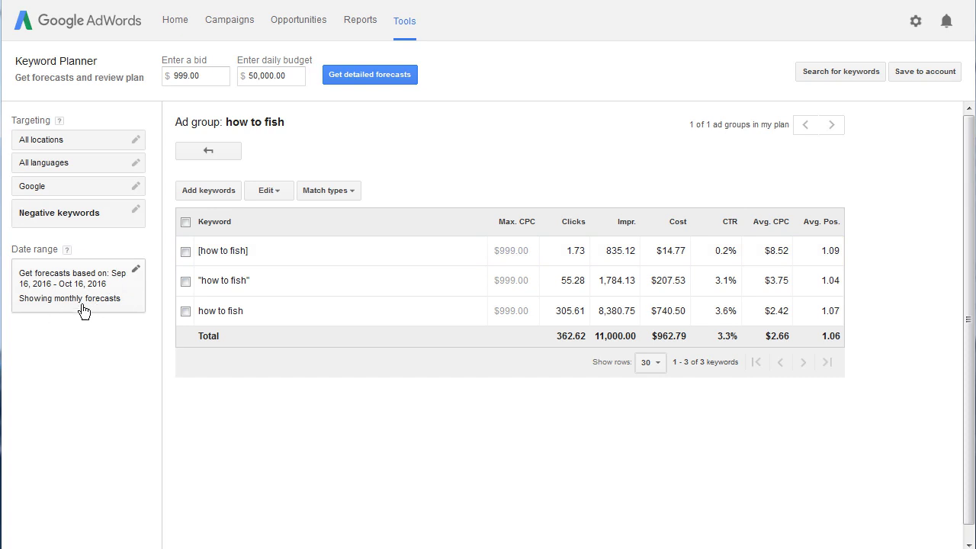
# Examine the bid and daily budget used for the "how to fish" ad group forecast
pyautogui.click(207, 76)
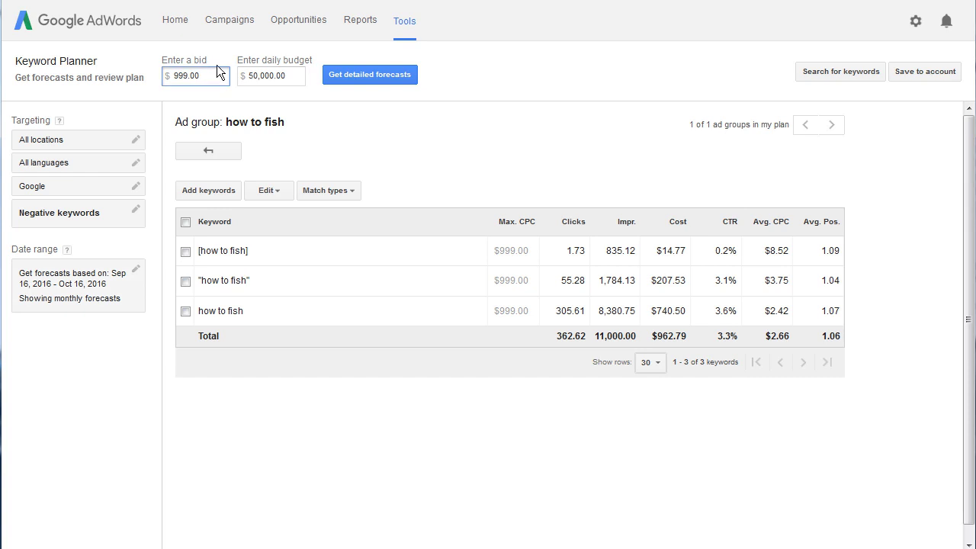
pyautogui.doubleClick(174, 72)
pyautogui.click(290, 79)
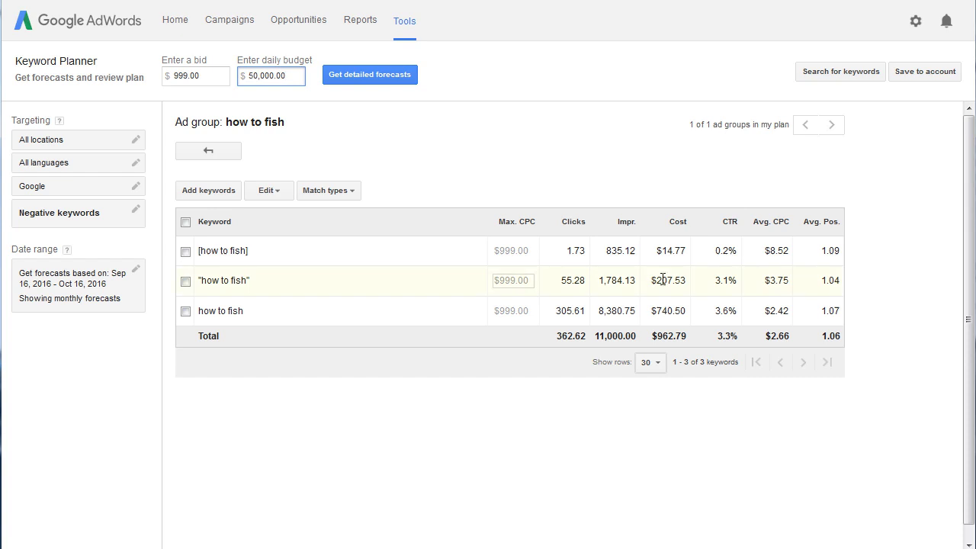
# Compare the forecast impressions for the exact, phrase and broad match versions of "how to fish"
pyautogui.click(636, 250)
pyautogui.moveTo(635, 250); pyautogui.dragTo(607, 258)
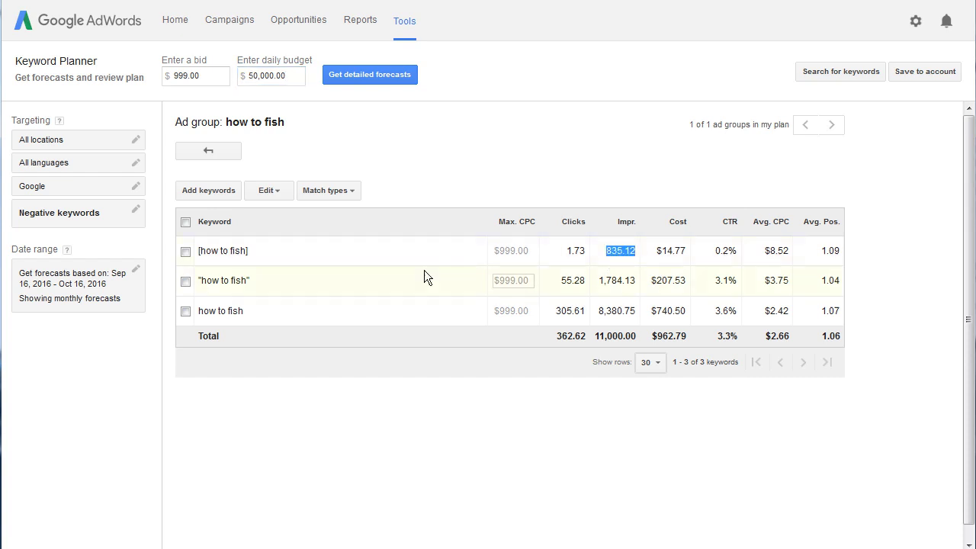
pyautogui.click(619, 264)
pyautogui.moveTo(636, 248); pyautogui.dragTo(611, 247)
pyautogui.click(648, 337)
pyautogui.moveTo(258, 285); pyautogui.dragTo(196, 284)
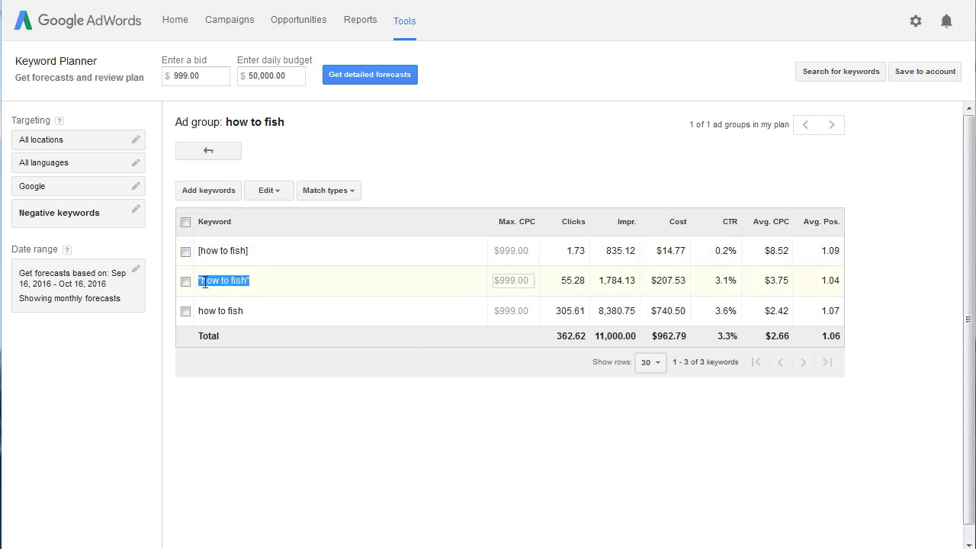
pyautogui.click(635, 338)
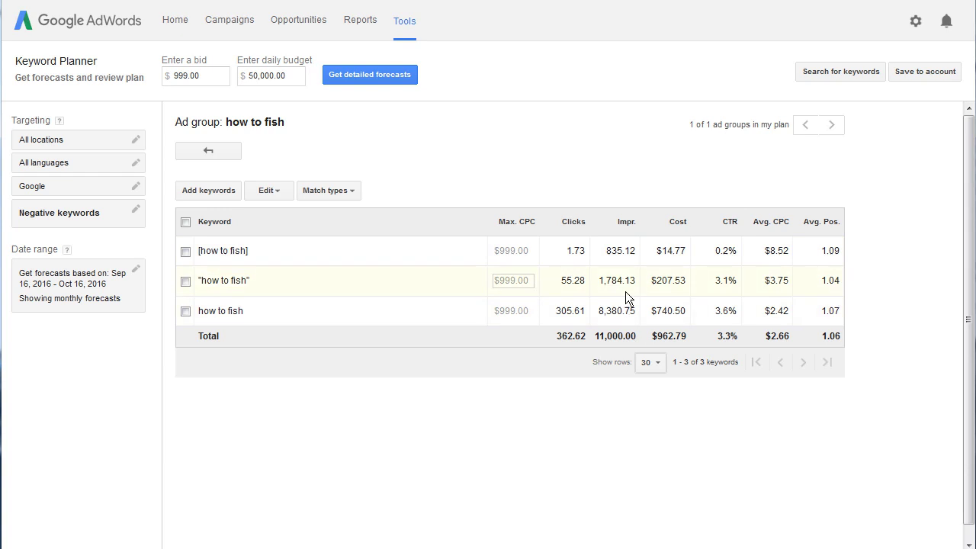
pyautogui.moveTo(636, 279); pyautogui.dragTo(597, 285)
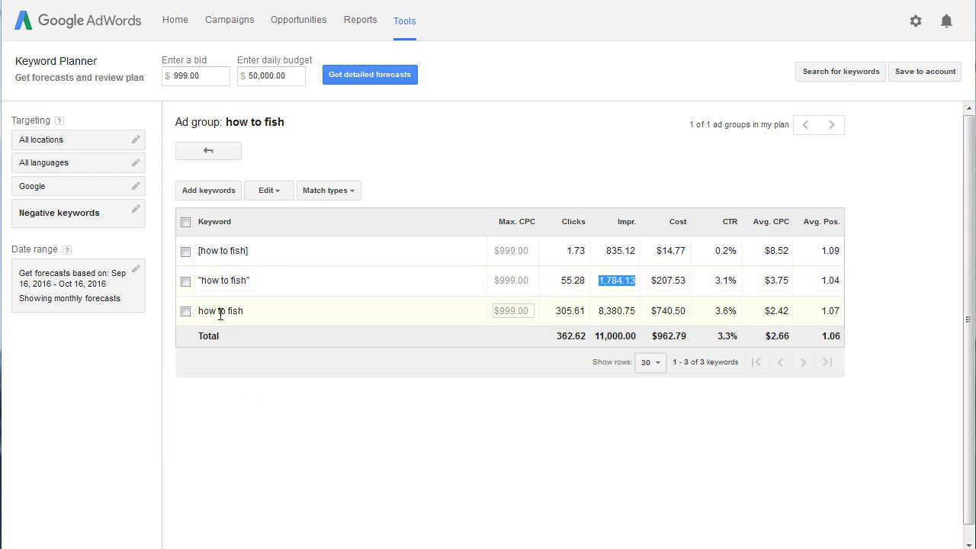
pyautogui.moveTo(600, 311); pyautogui.dragTo(638, 313)
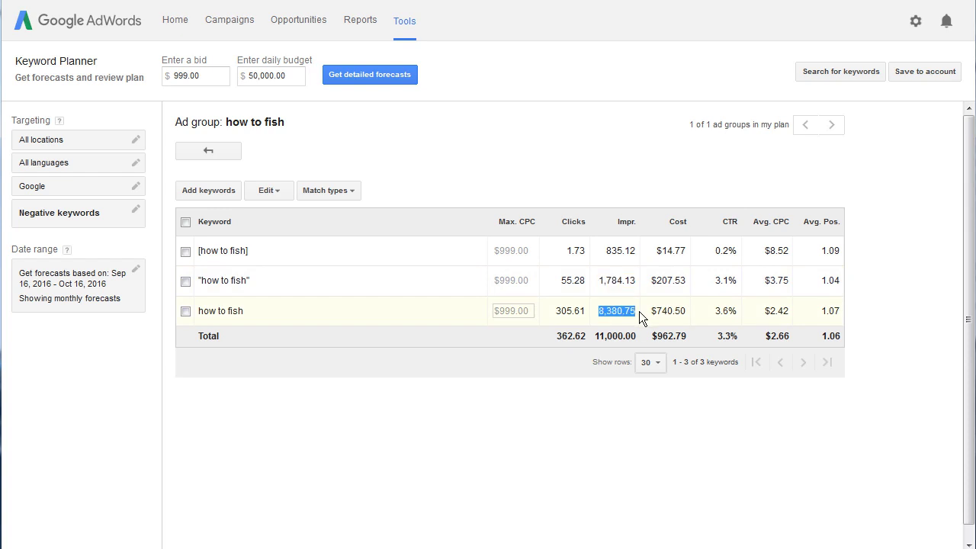
pyautogui.click(619, 303)
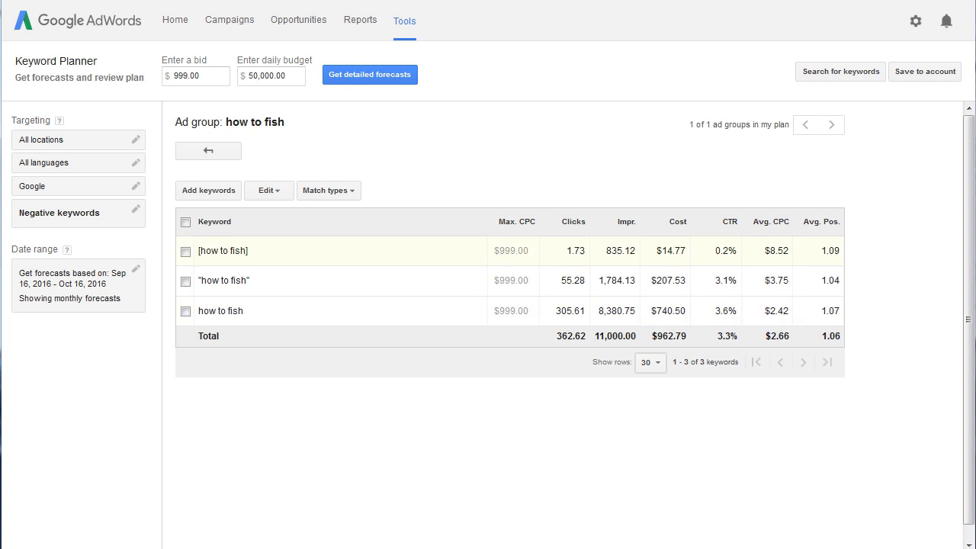
# Return to the keyword ideas for "how to fish" and check its average monthly searches against the forecast impressions
pyautogui.hotkey('alt', 'Left')
pyautogui.moveTo(427, 377); pyautogui.dragTo(454, 377)
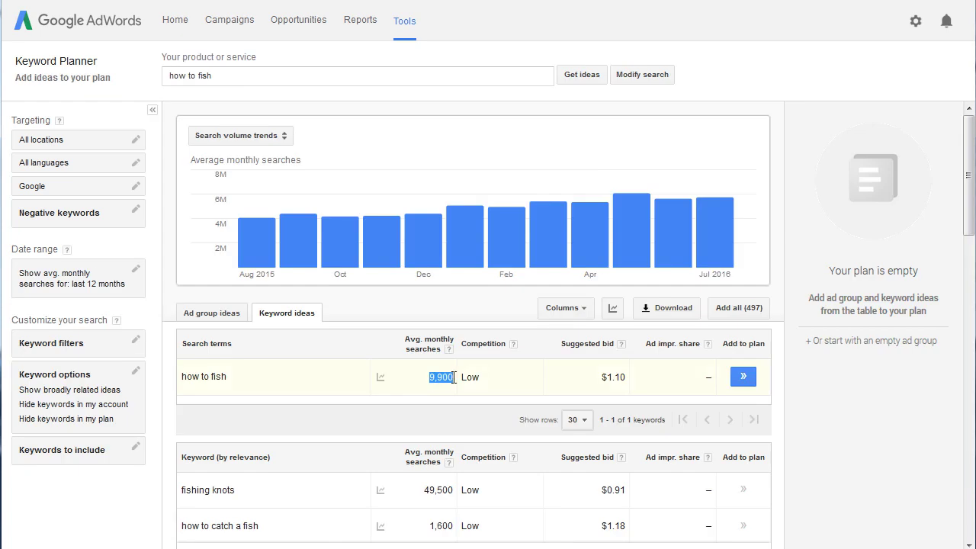
pyautogui.click(439, 388)
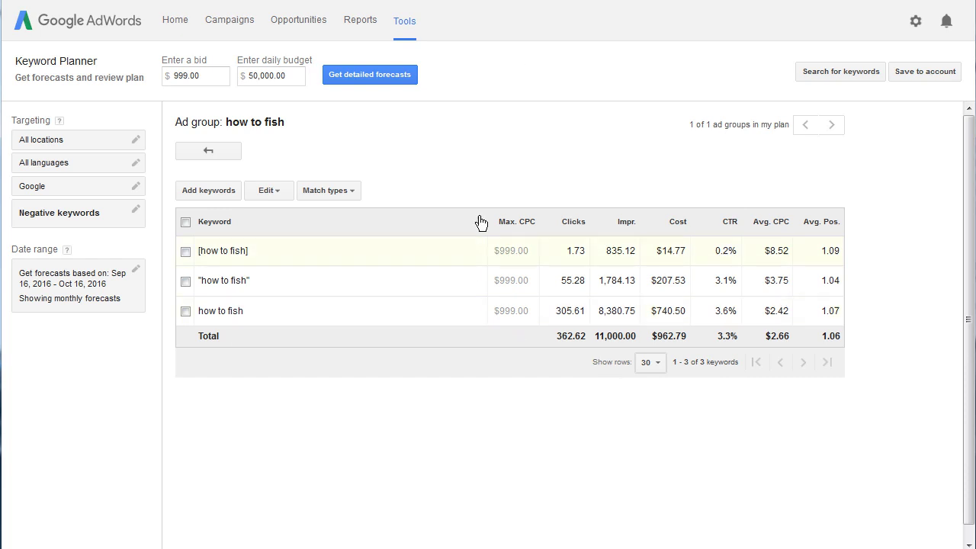
# Switch to Keywords Everywhere and get the search volume and CPC metrics for "how to fish"
pyautogui.click(228, 2)
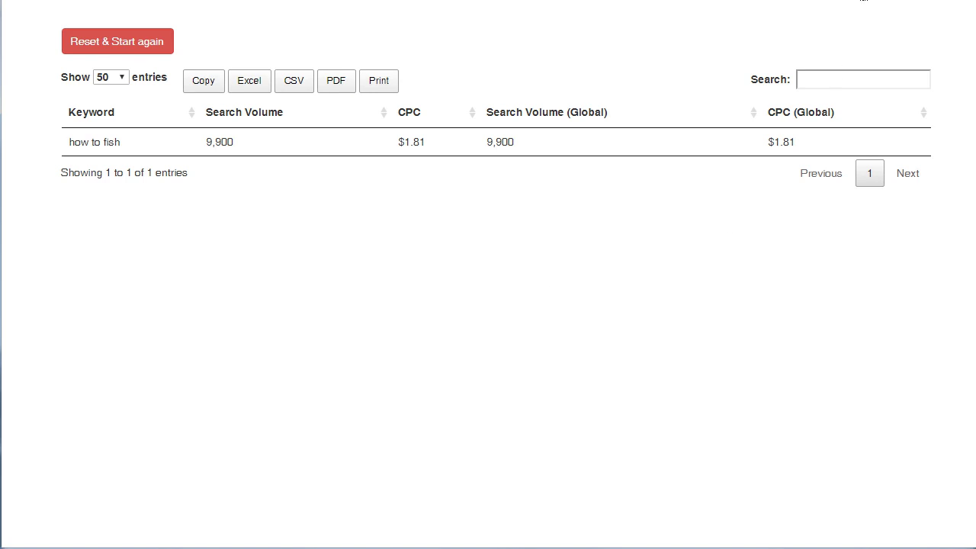
pyautogui.click(864, 0)
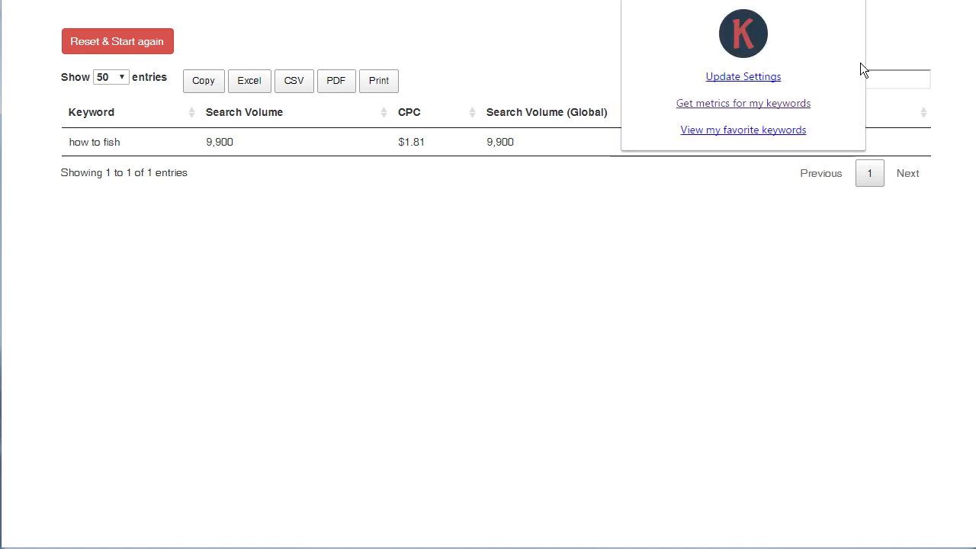
pyautogui.click(774, 107)
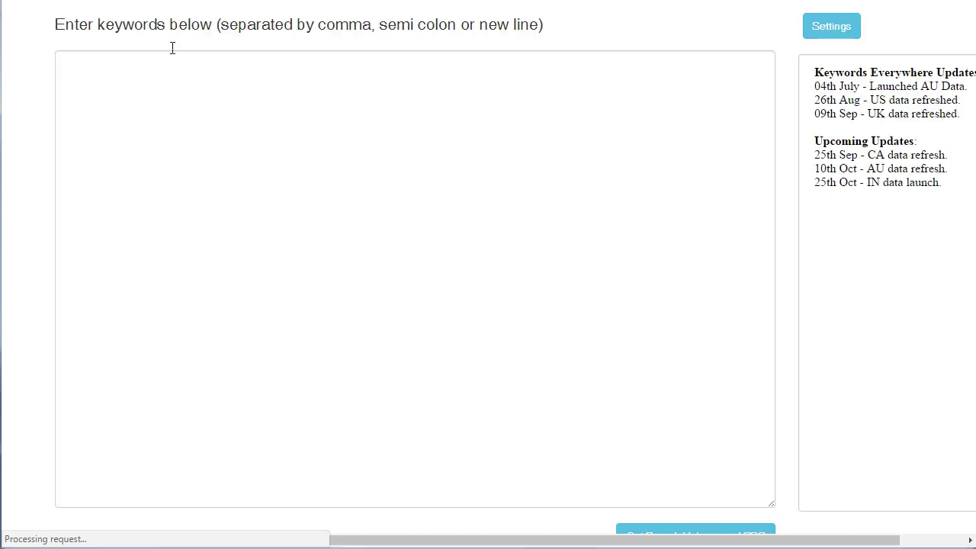
pyautogui.click(145, 93)
pyautogui.write('how to fish')
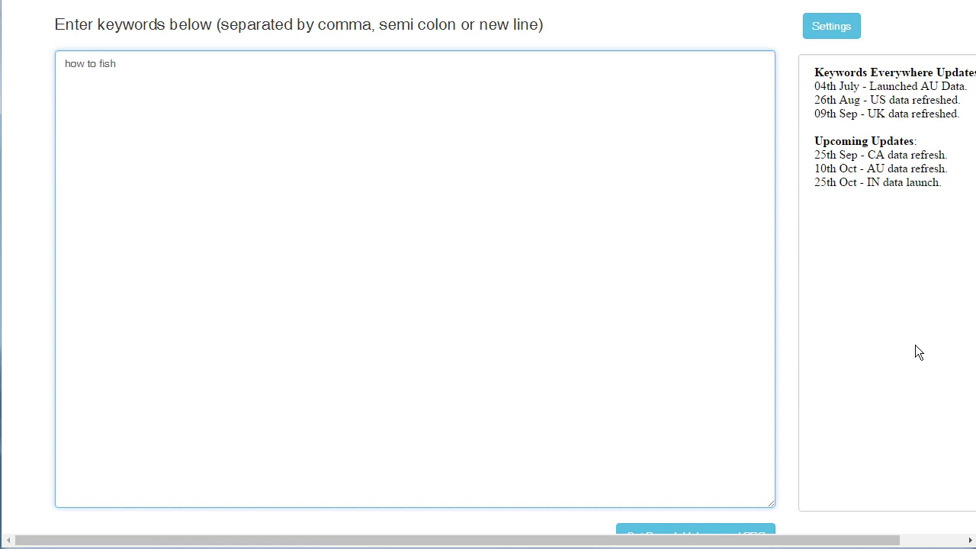
pyautogui.scroll(-1, 855, 442)
pyautogui.click(675, 492)
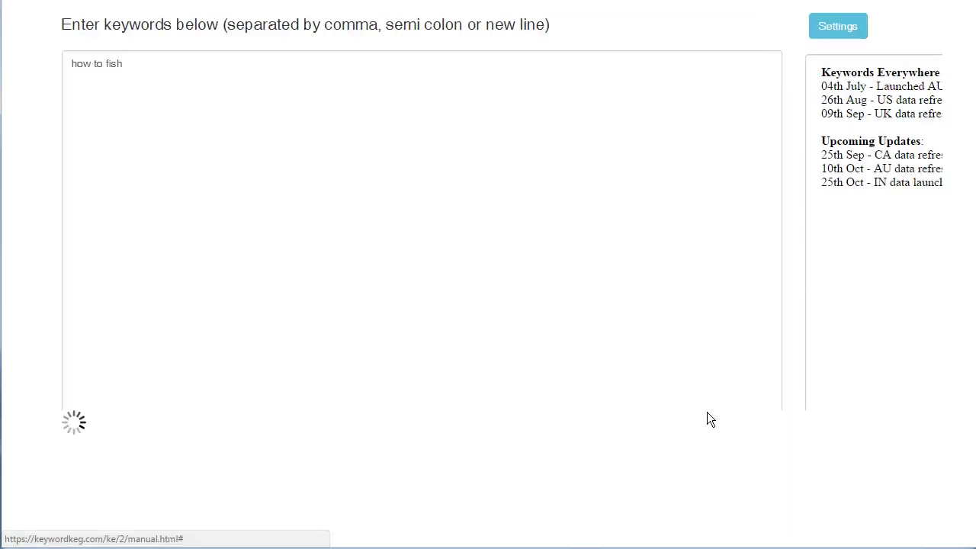
# Examine the search volume listed for "how to fish" in the Keywords Everywhere results
pyautogui.moveTo(70, 142); pyautogui.dragTo(122, 142)
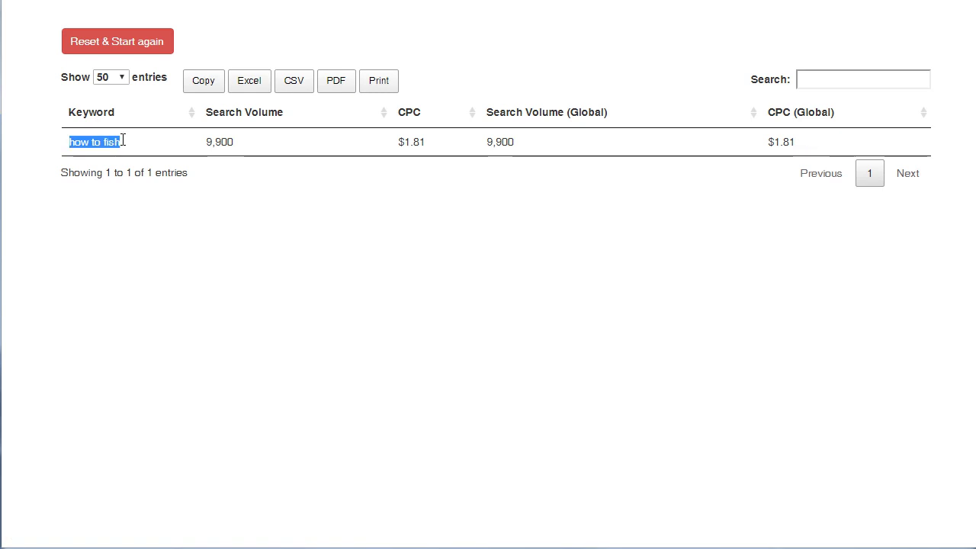
pyautogui.moveTo(208, 146); pyautogui.dragTo(273, 217)
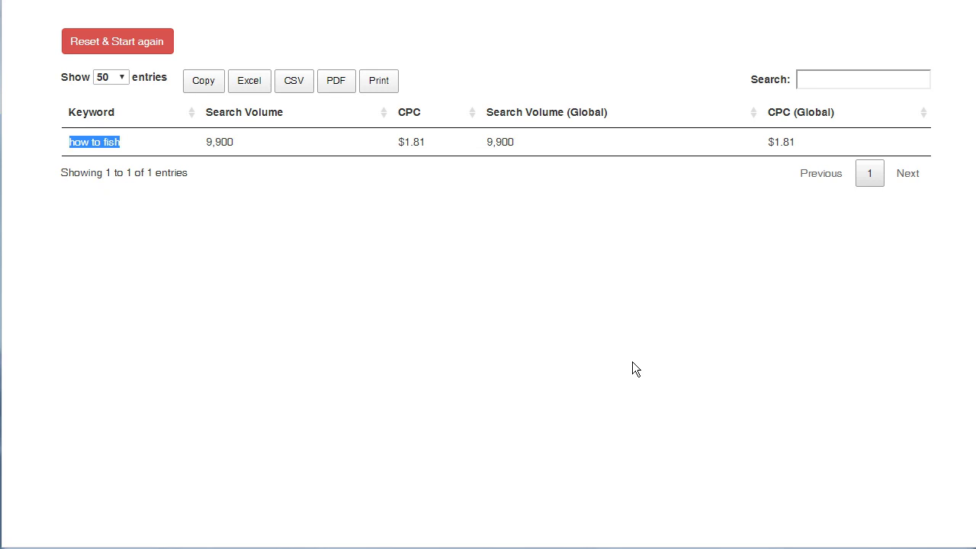
pyautogui.click(169, 147)
pyautogui.moveTo(235, 142); pyautogui.dragTo(207, 141)
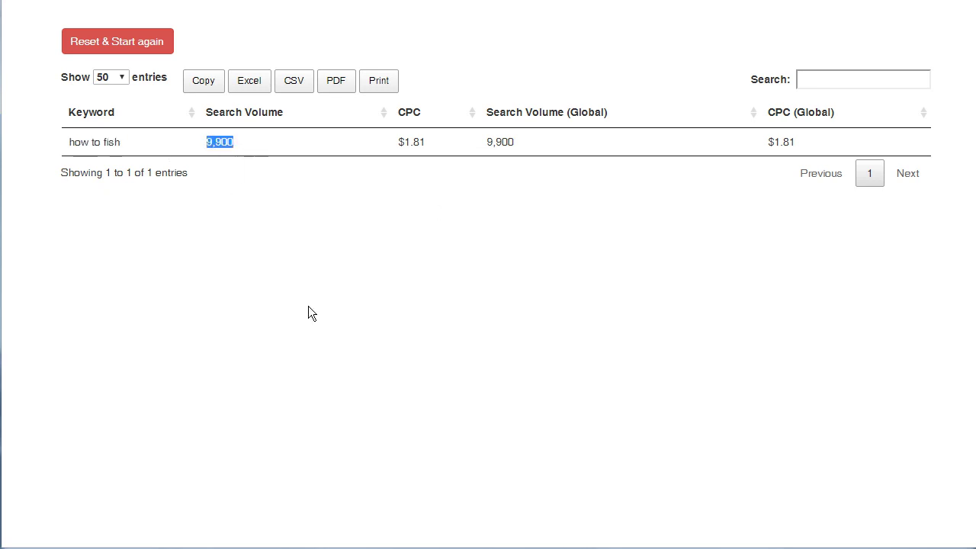
pyautogui.click(302, 393)
# Open a blank Keywords Everywhere form for getting metrics on another set of keywords
pyautogui.click(855, 1)
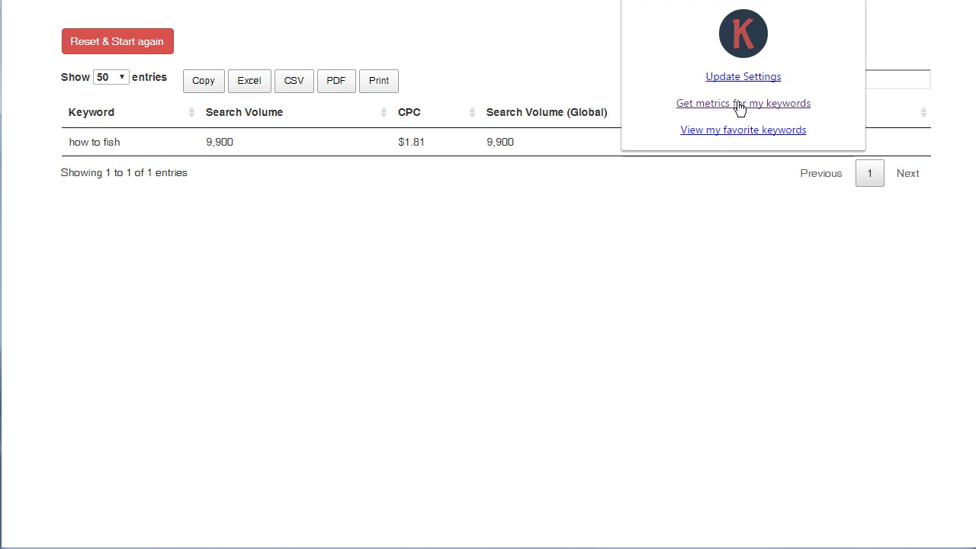
pyautogui.click(737, 104)
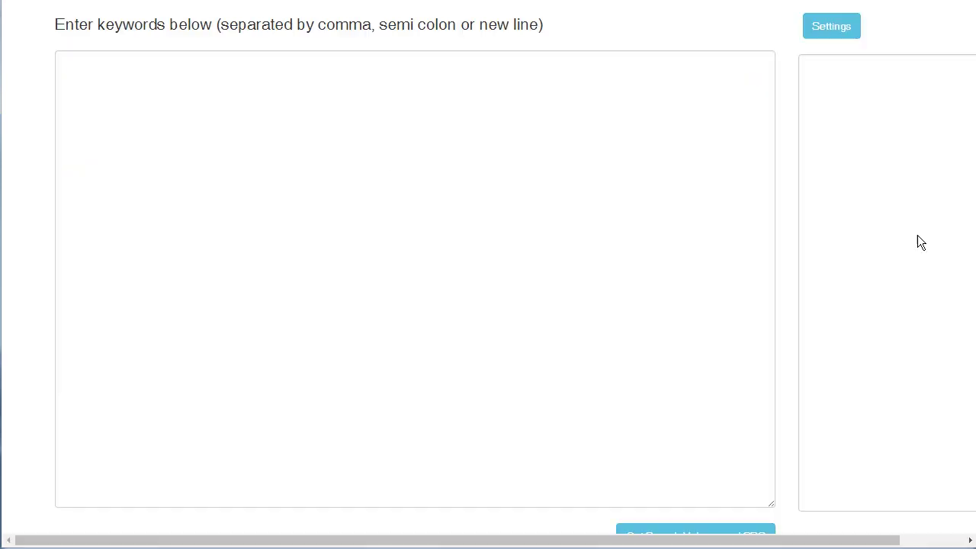
pyautogui.scroll(-1, 967, 229)
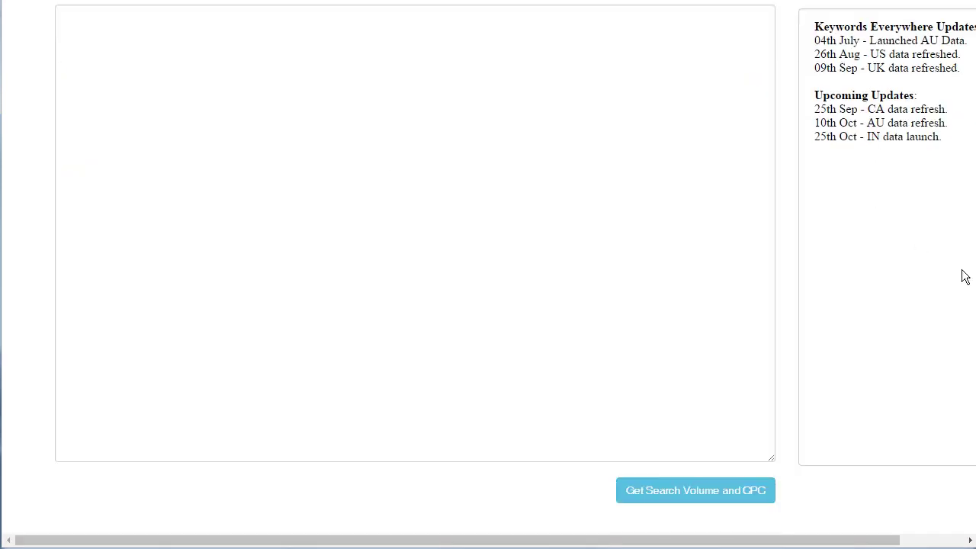
# Switch to the Bing Ads Keyword Planner and look up where it is listed among the account's tools
pyautogui.scroll(1, 963, 277)
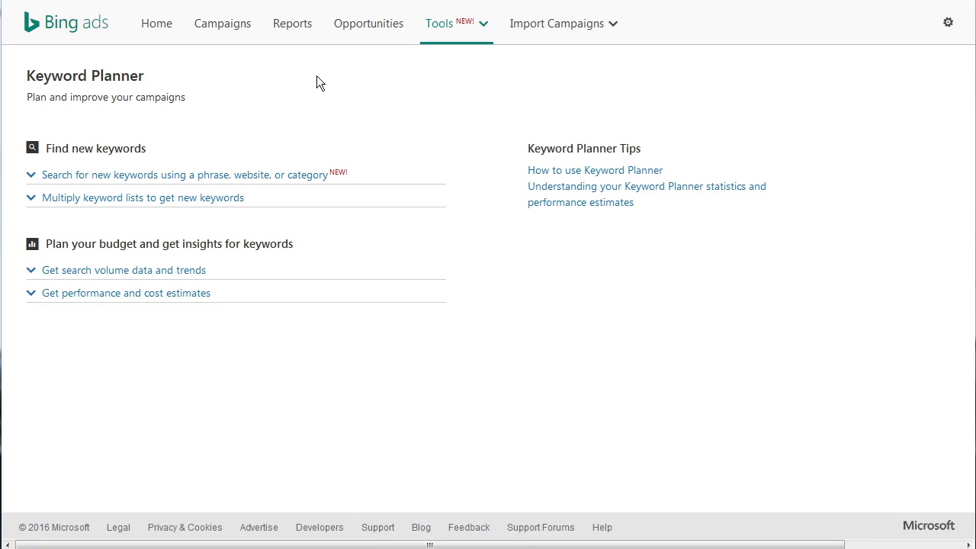
pyautogui.click(464, 32)
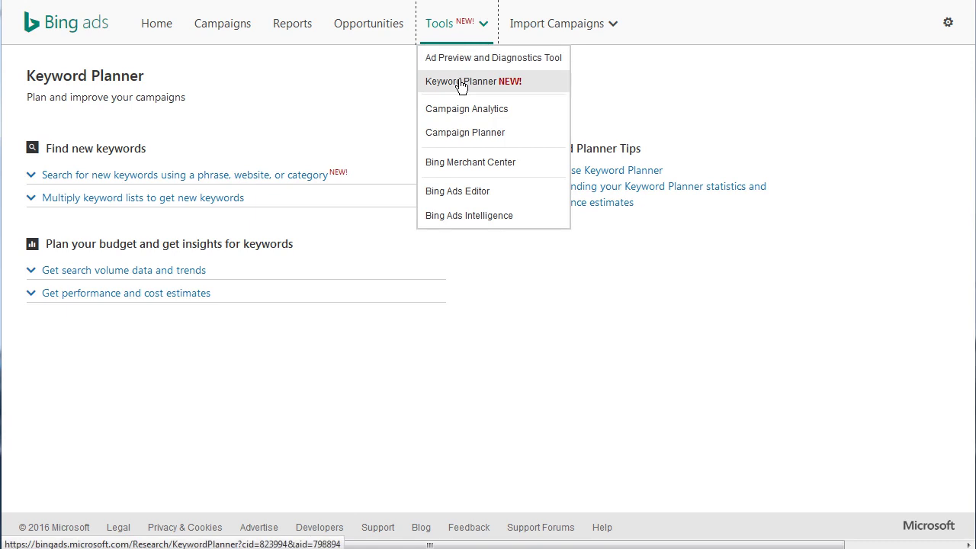
pyautogui.click(633, 403)
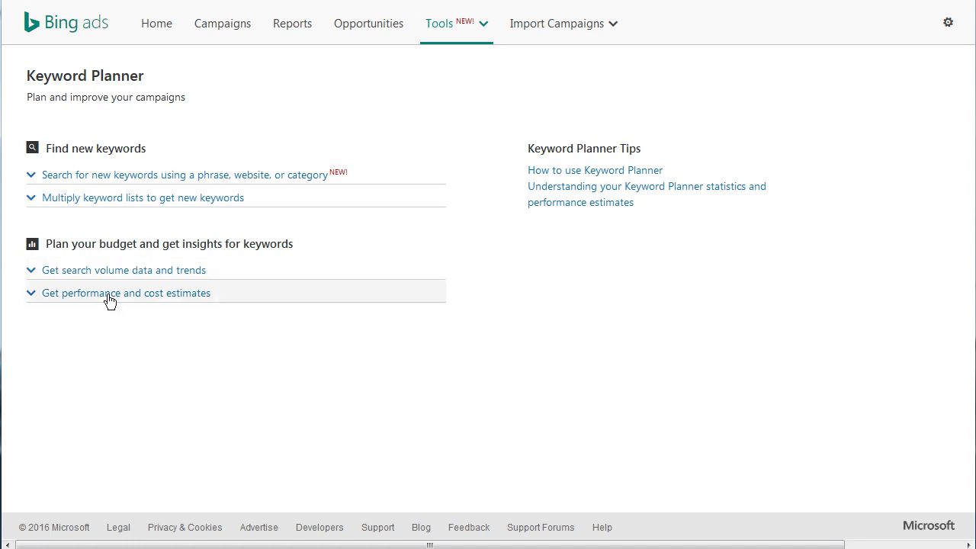
# Start a search for new keywords with "how to fish" as the product or service
pyautogui.click(133, 181)
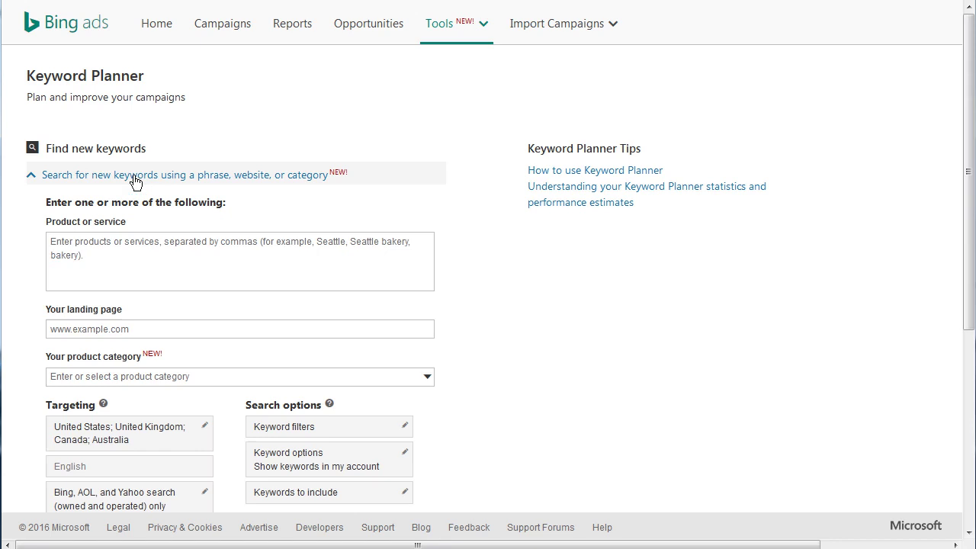
pyautogui.click(93, 256)
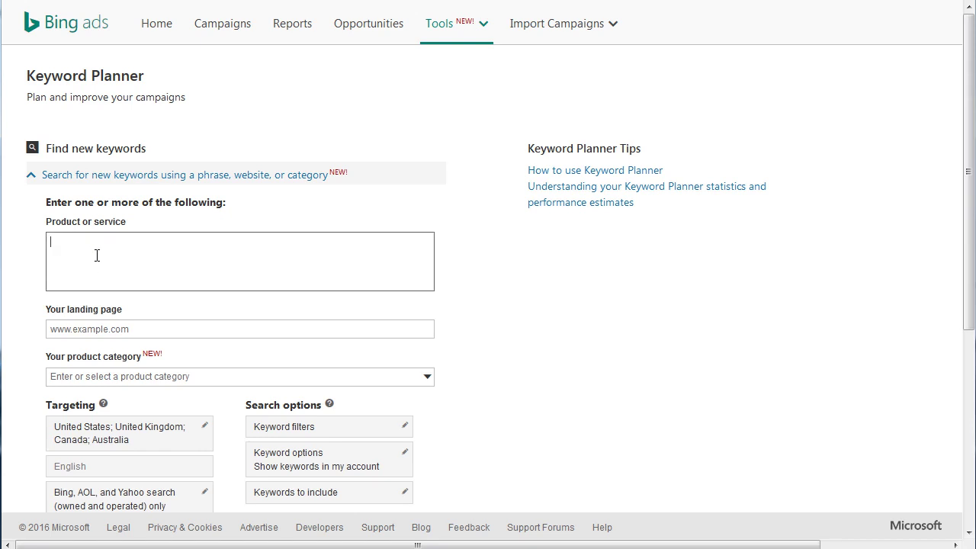
pyautogui.write('how to fish')
pyautogui.scroll(-3, 564, 264)
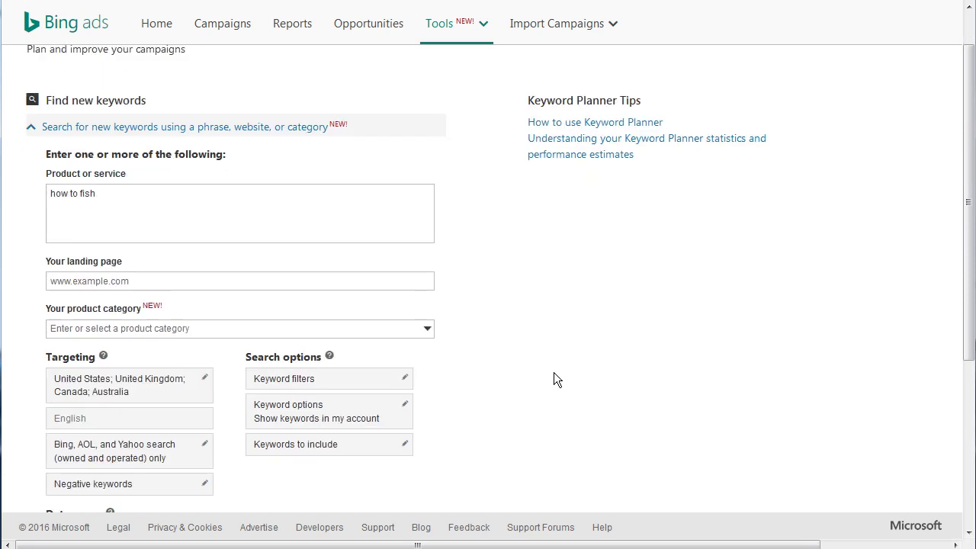
pyautogui.scroll(1, 455, 292)
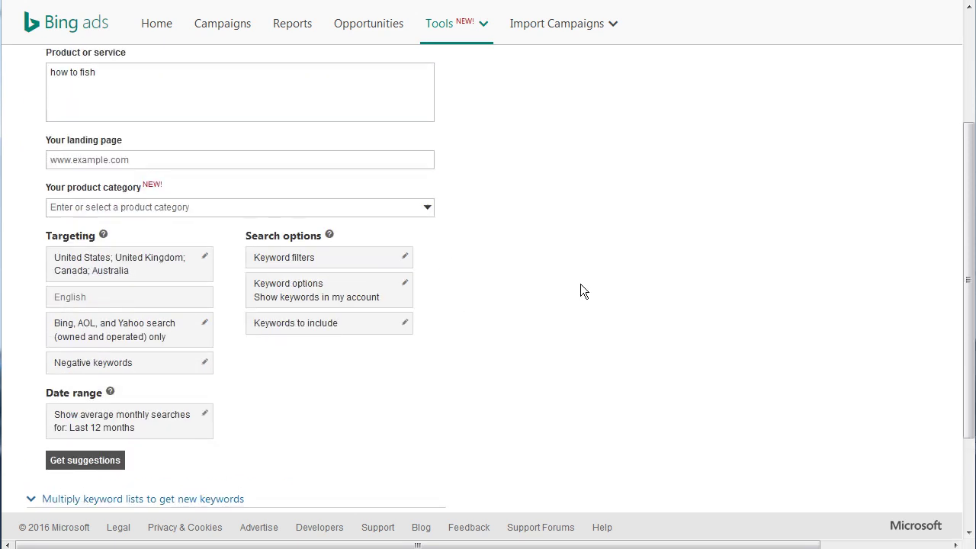
pyautogui.scroll(3, 577, 283)
pyautogui.scroll(-1, 572, 282)
pyautogui.scroll(-2, 571, 287)
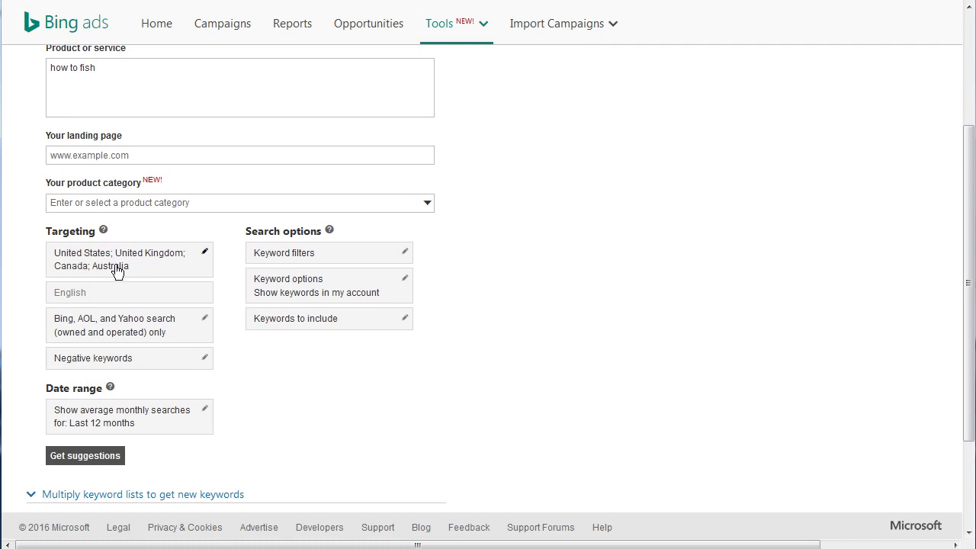
# Try to remove all targeted locations from the keyword search
pyautogui.click(204, 252)
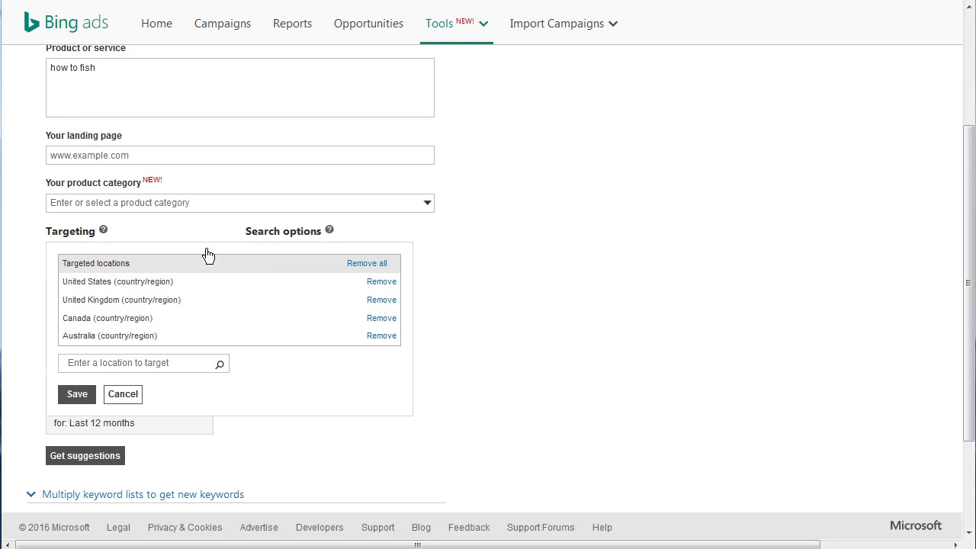
pyautogui.click(359, 264)
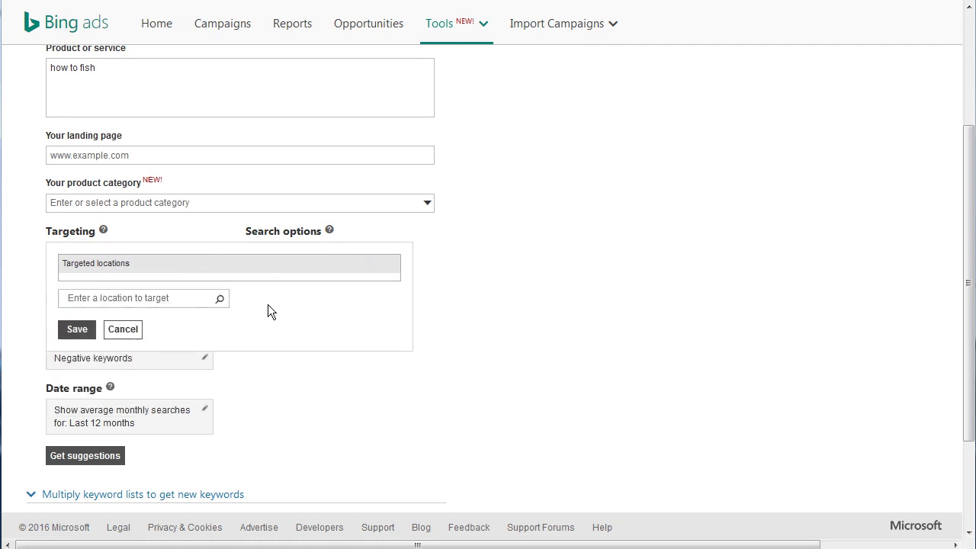
pyautogui.click(79, 330)
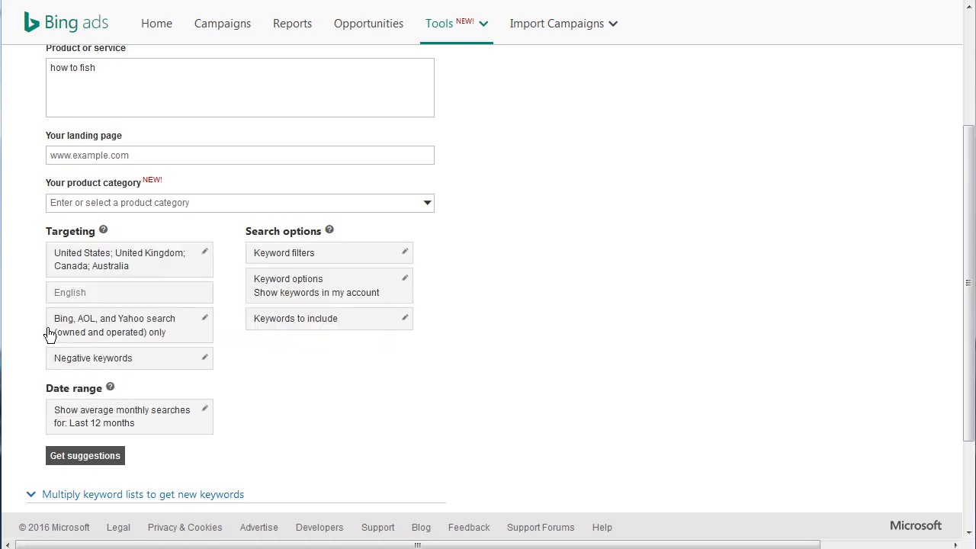
pyautogui.click(204, 252)
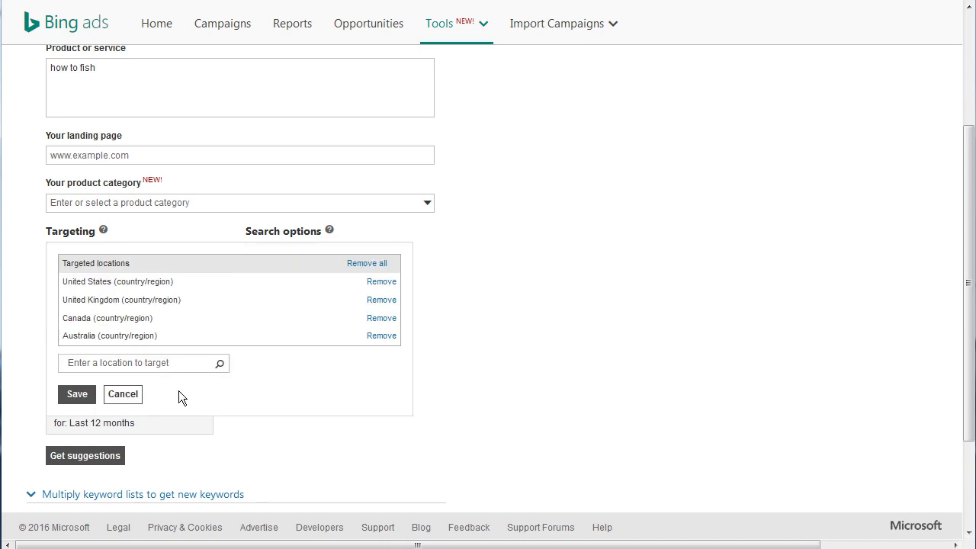
pyautogui.click(135, 395)
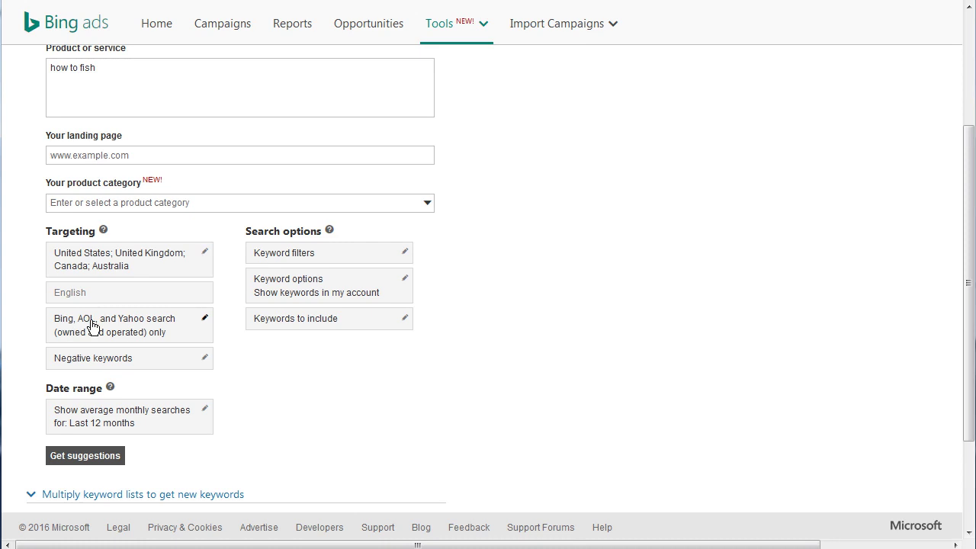
# Keep the network on Bing, AOL, and Yahoo search (owned and operated) only and get suggestions for "how to fish"
pyautogui.click(205, 319)
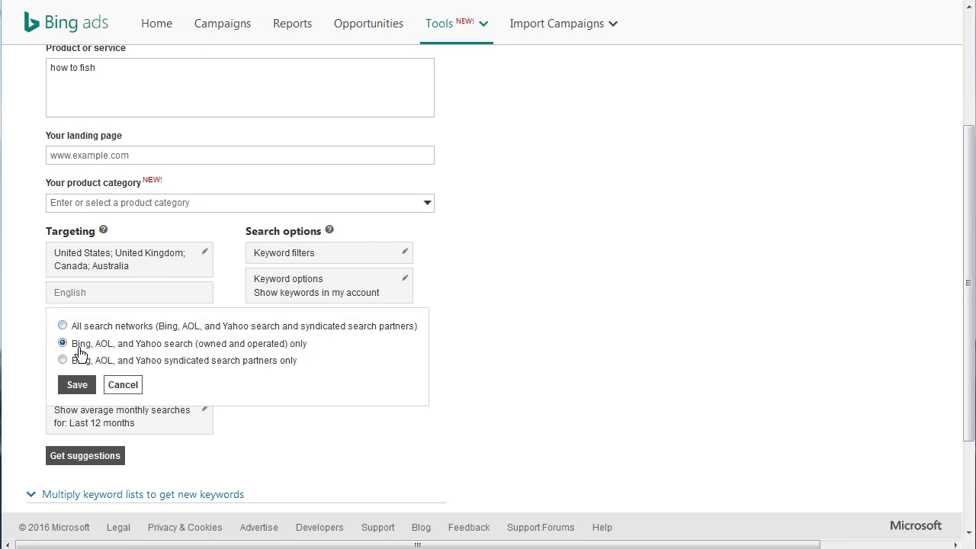
pyautogui.click(77, 384)
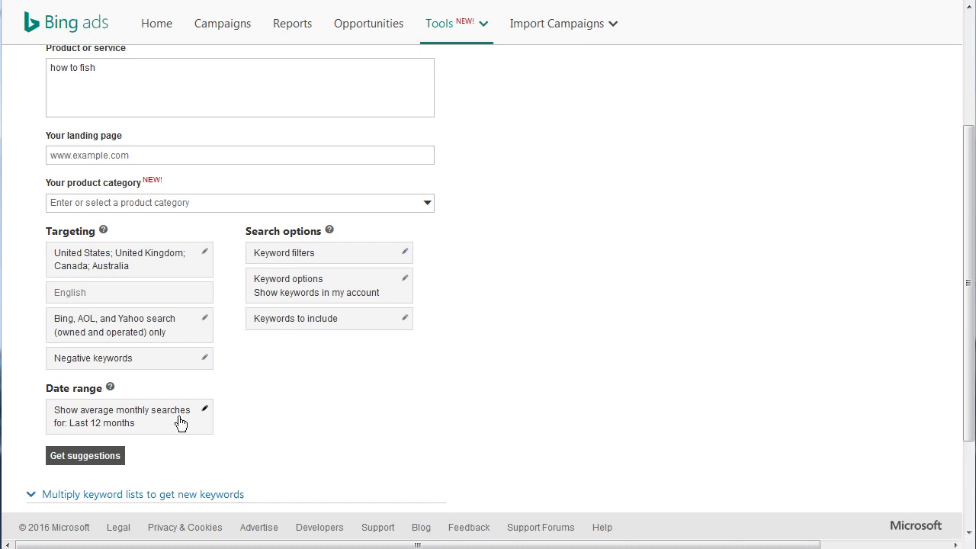
pyautogui.click(82, 458)
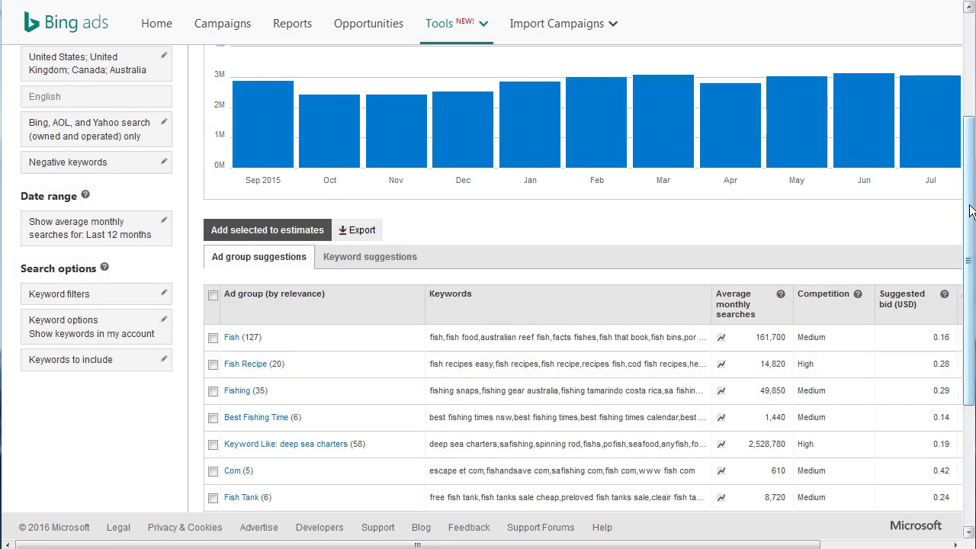
# Review the search volume trend chart and show the keyword suggestions, locating the "how to fish" search term
pyautogui.moveTo(973, 211); pyautogui.dragTo(962, 124)
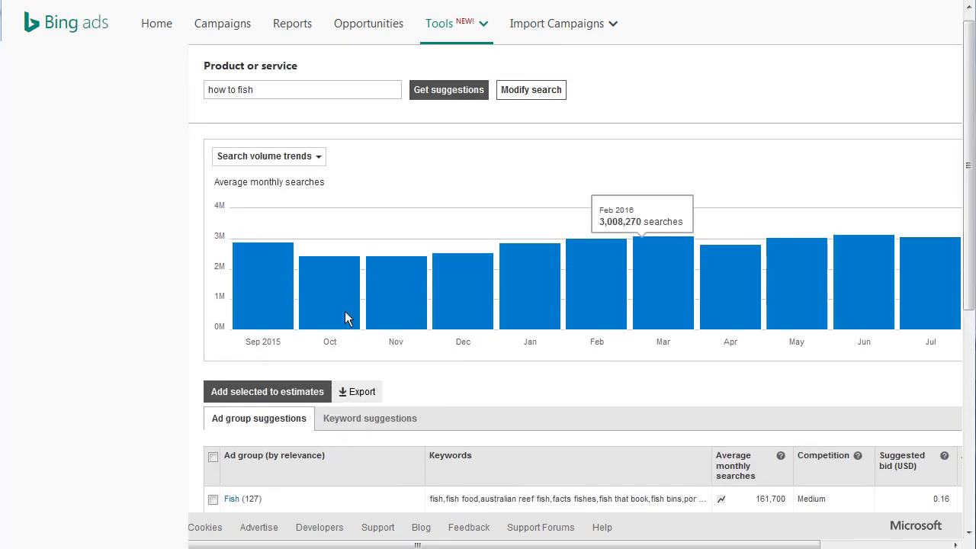
pyautogui.moveTo(970, 145); pyautogui.dragTo(970, 238)
pyautogui.click(338, 261)
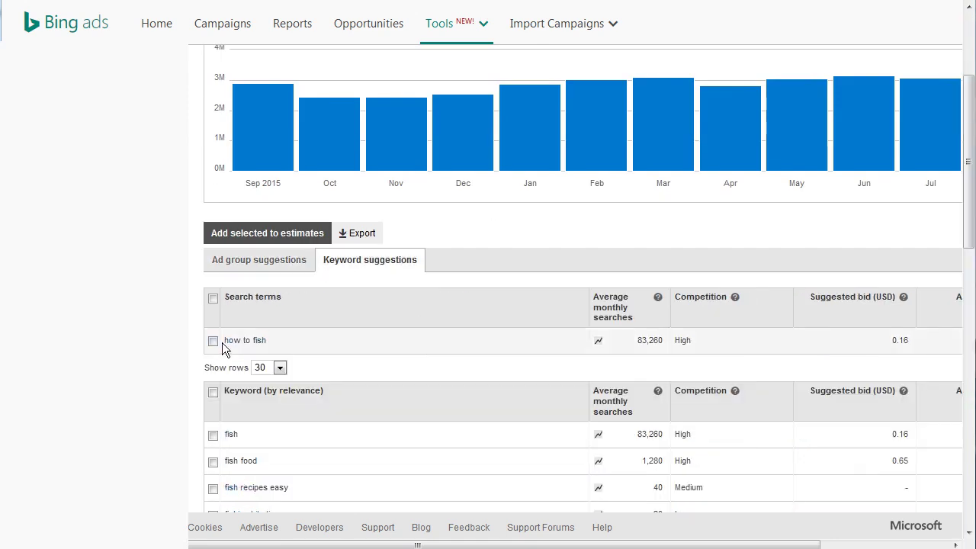
pyautogui.moveTo(225, 343); pyautogui.dragTo(271, 339)
pyautogui.click(271, 339)
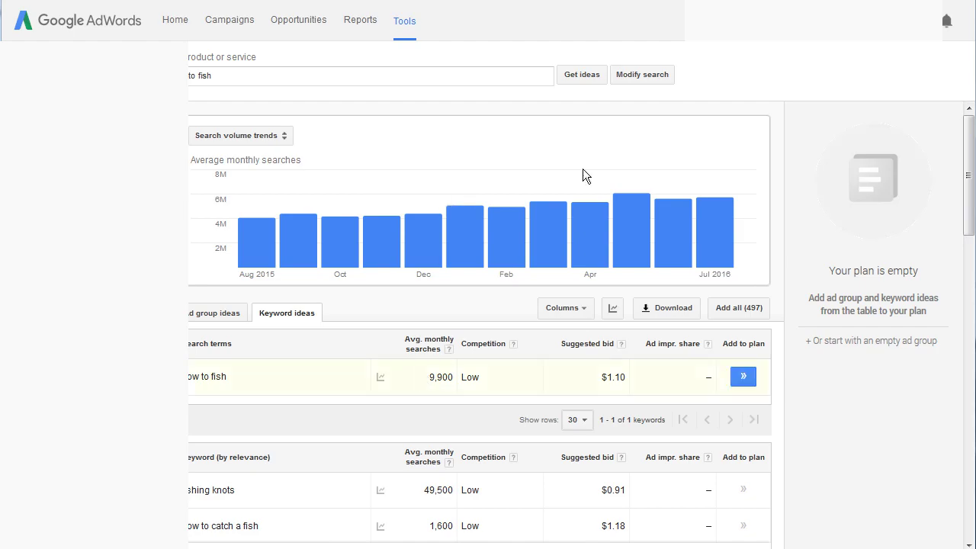
# Compare the average monthly searches for "how to fish" in Google AdWords with the figure in Bing Ads
pyautogui.moveTo(584, 175)
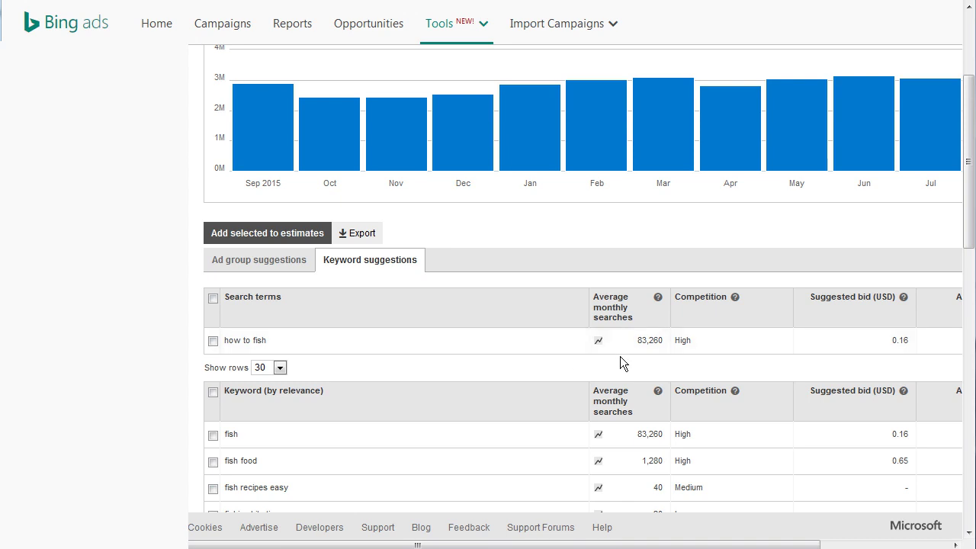
pyautogui.moveTo(636, 343); pyautogui.dragTo(664, 344)
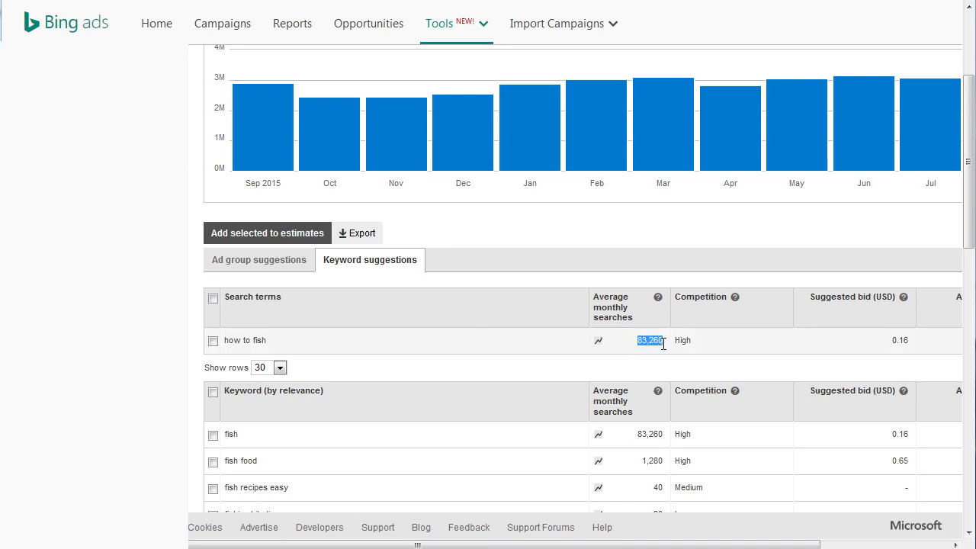
pyautogui.click(385, 342)
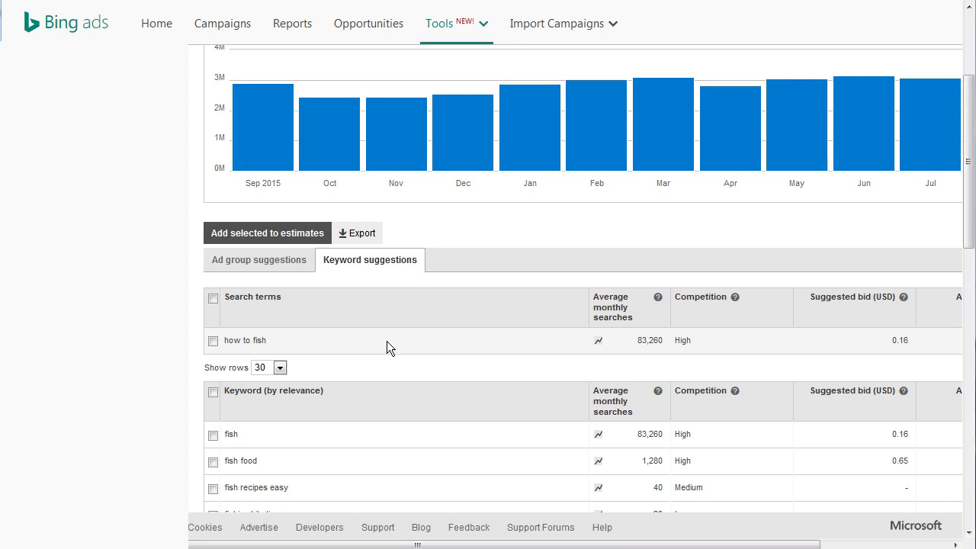
pyautogui.doubleClick(650, 340)
pyautogui.click(489, 349)
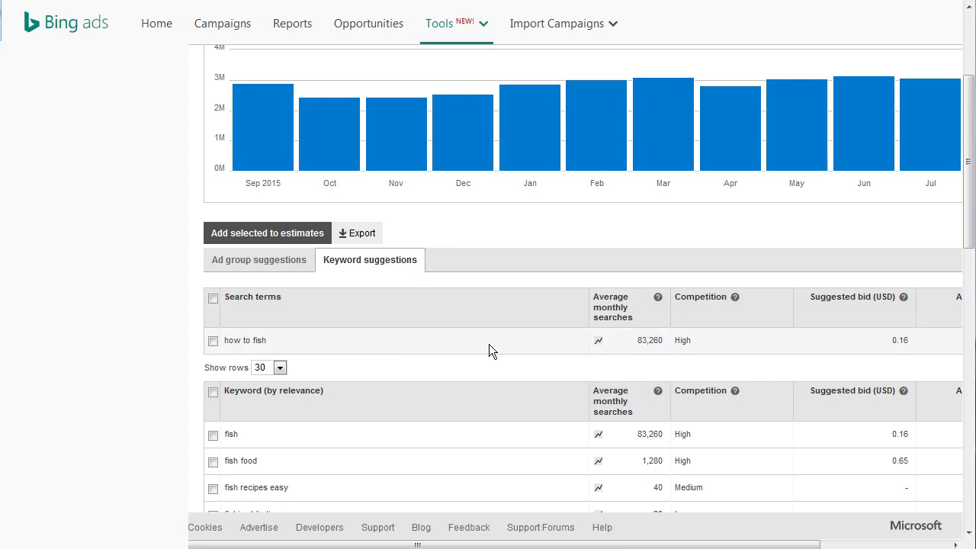
# View the month-by-month search volume graph for "how to fish"
pyautogui.click(599, 343)
pyautogui.moveTo(457, 256)
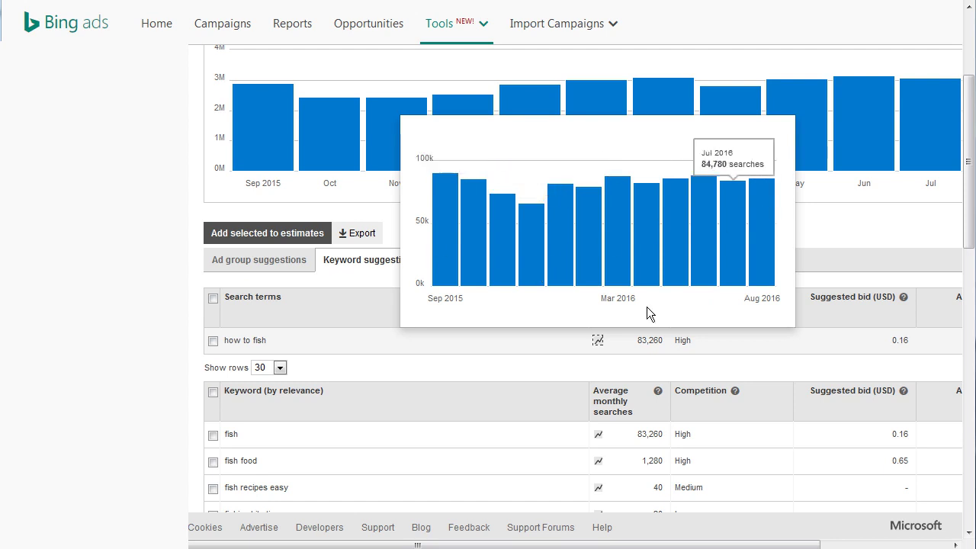
pyautogui.scroll(-1, 404, 352)
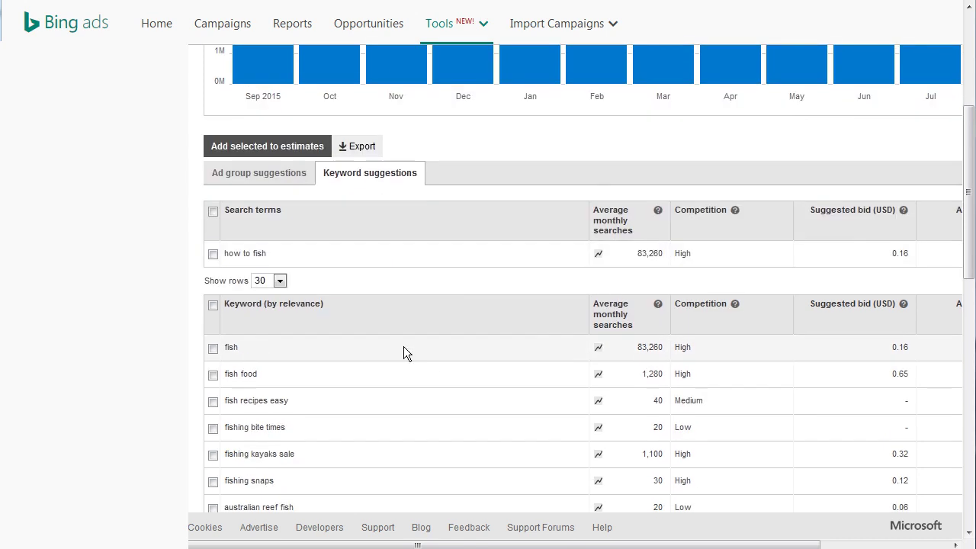
# Browse the suggested keywords and view the monthly search volume graph for "fishing tamarindo costa rica"
pyautogui.scroll(2, 403, 347)
pyautogui.scroll(1, 323, 283)
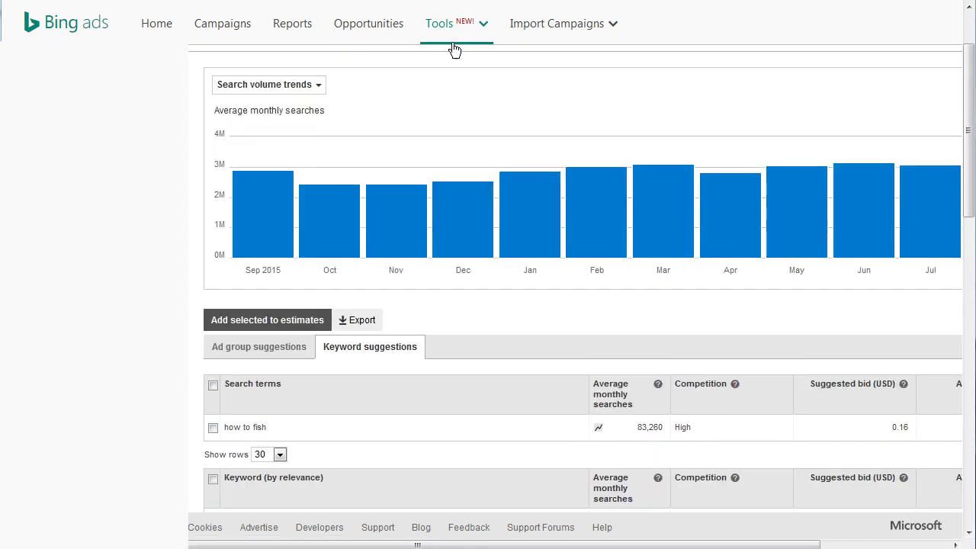
pyautogui.scroll(-3, 458, 420)
pyautogui.scroll(-2, 438, 378)
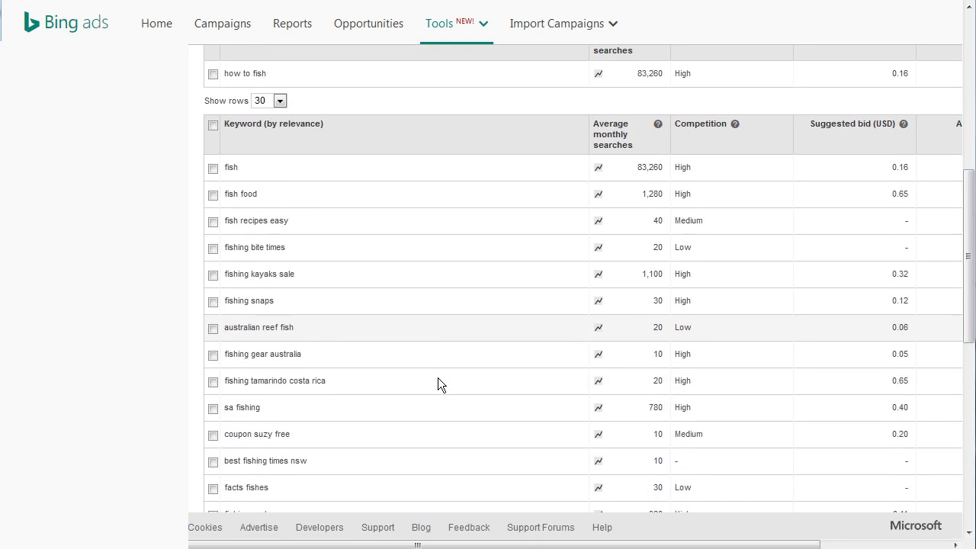
pyautogui.moveTo(338, 304); pyautogui.dragTo(210, 302)
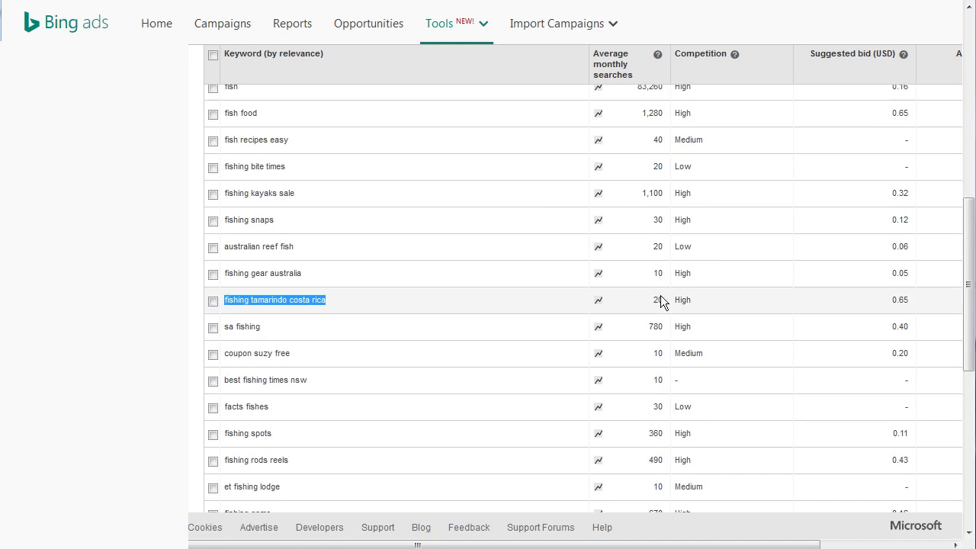
pyautogui.click(600, 305)
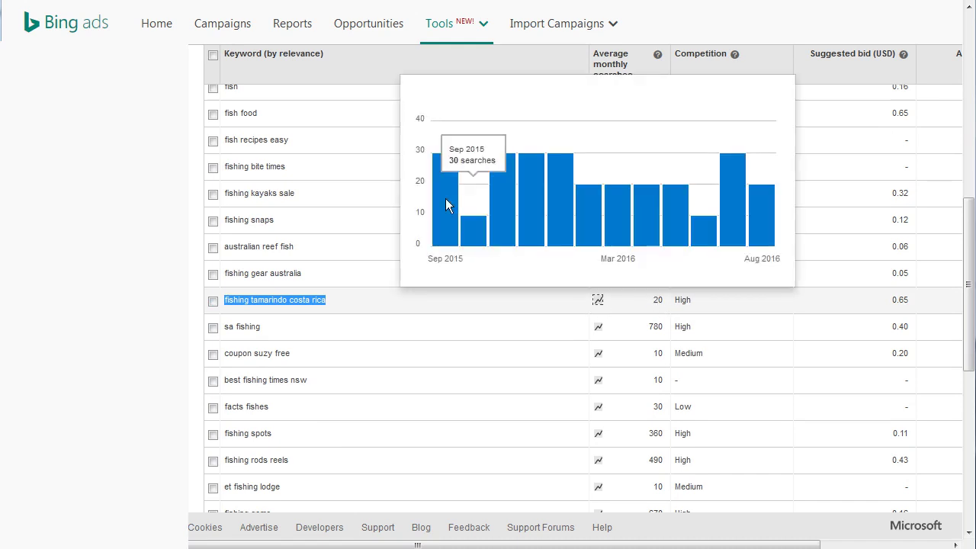
pyautogui.click(402, 301)
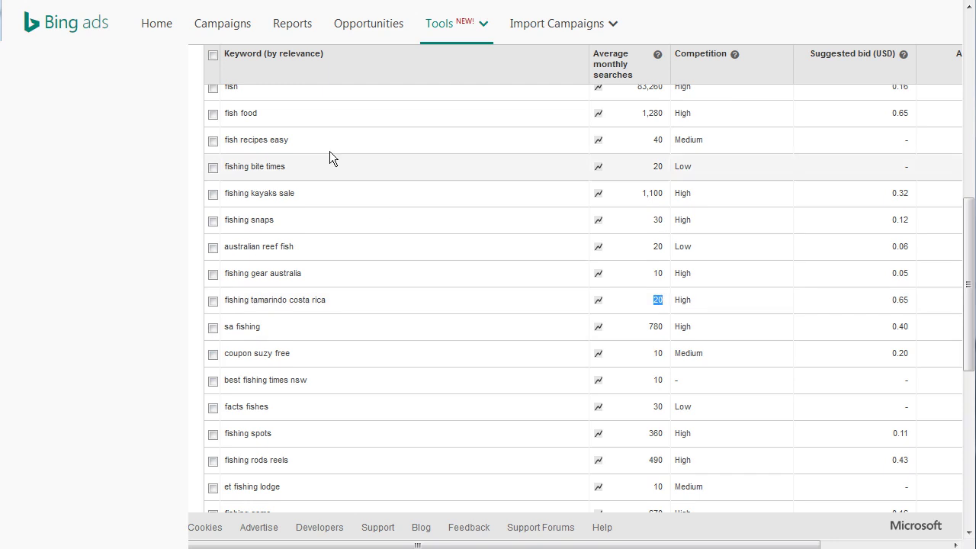
# Check how relevant the suggestions "fish recipes easy" and "australian reef fish" are to the searched phrase
pyautogui.moveTo(309, 139); pyautogui.dragTo(224, 140)
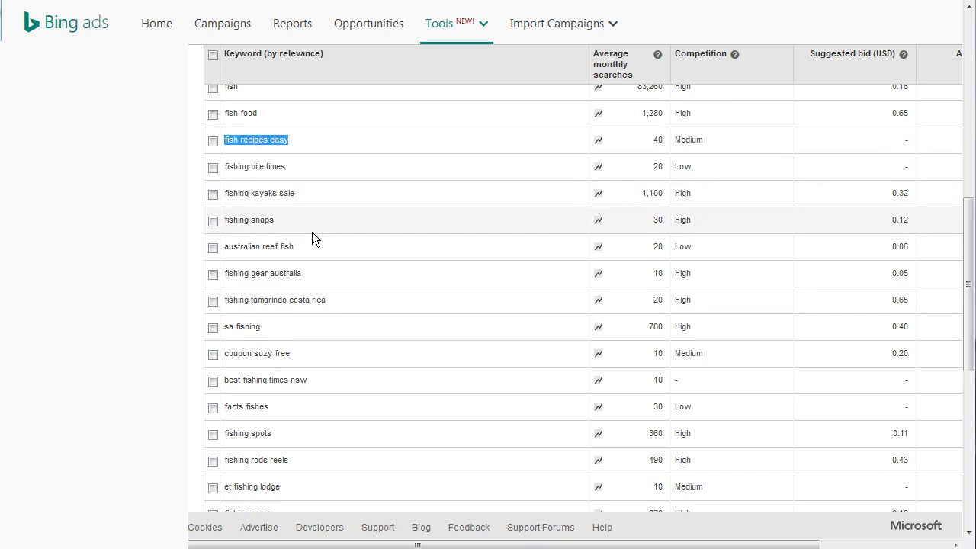
pyautogui.moveTo(295, 246); pyautogui.dragTo(224, 248)
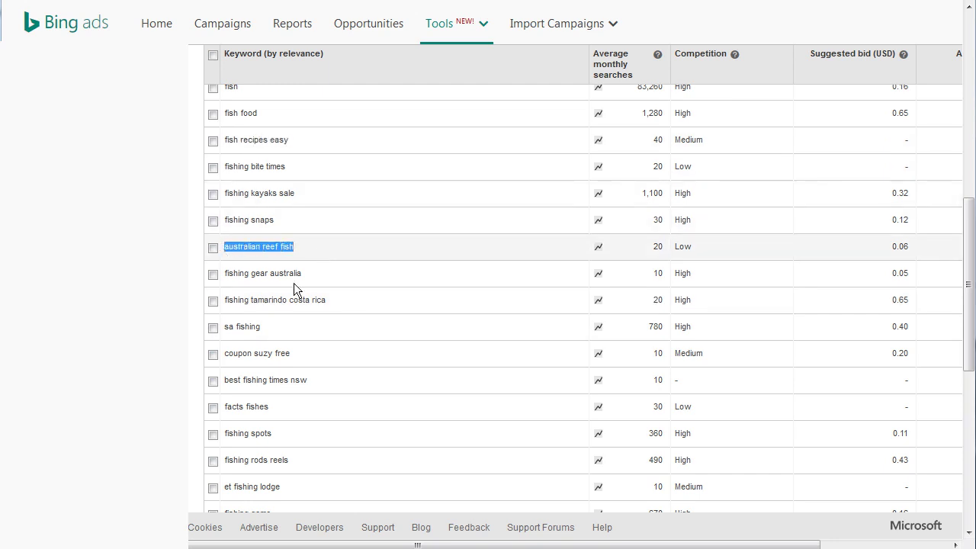
pyautogui.click(358, 303)
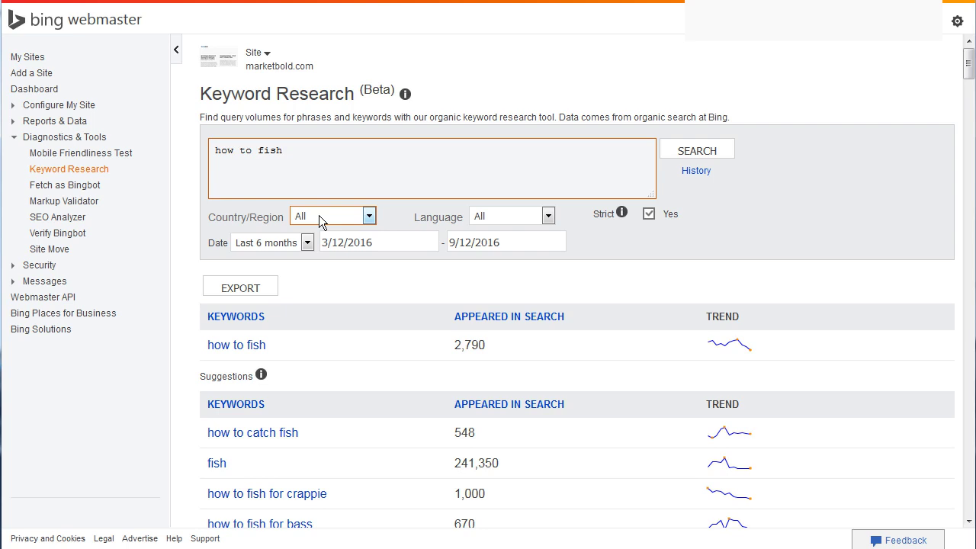
# Switch to Bing Webmaster Keyword Research and examine the Language and Strict options for the "how to fish" query
pyautogui.click(507, 217)
pyautogui.click(506, 217)
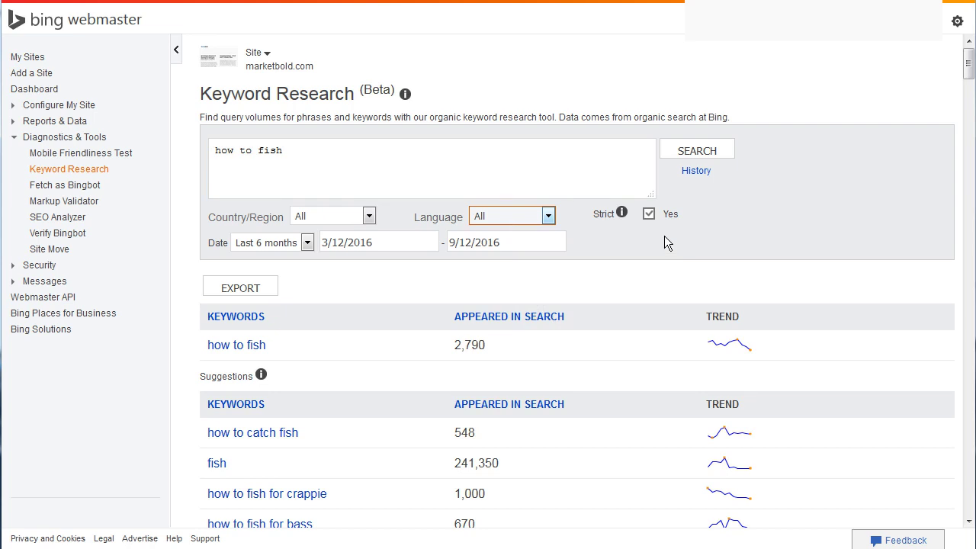
pyautogui.moveTo(622, 213)
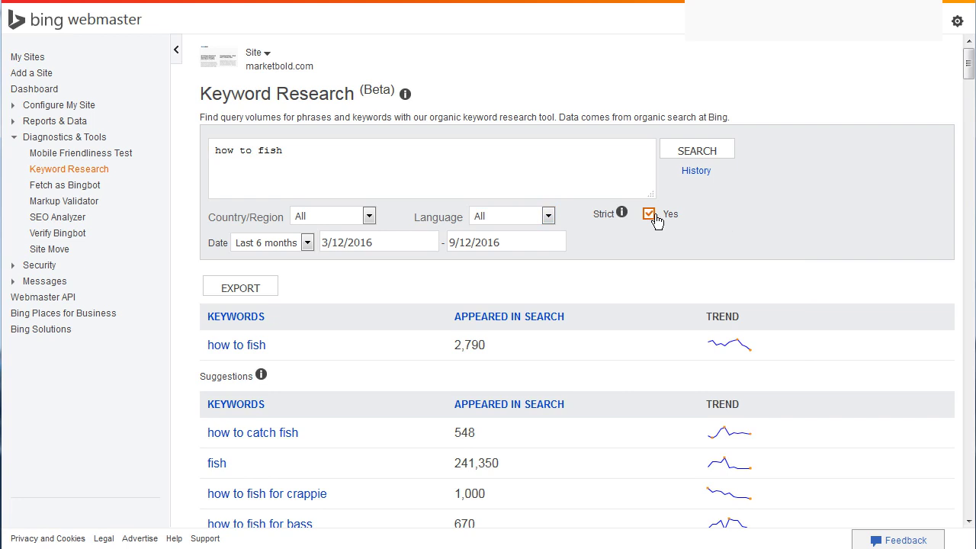
# Review the exact phrase "how to fish" entered in the Keyword Research query with the Strict option enabled
pyautogui.click(350, 192)
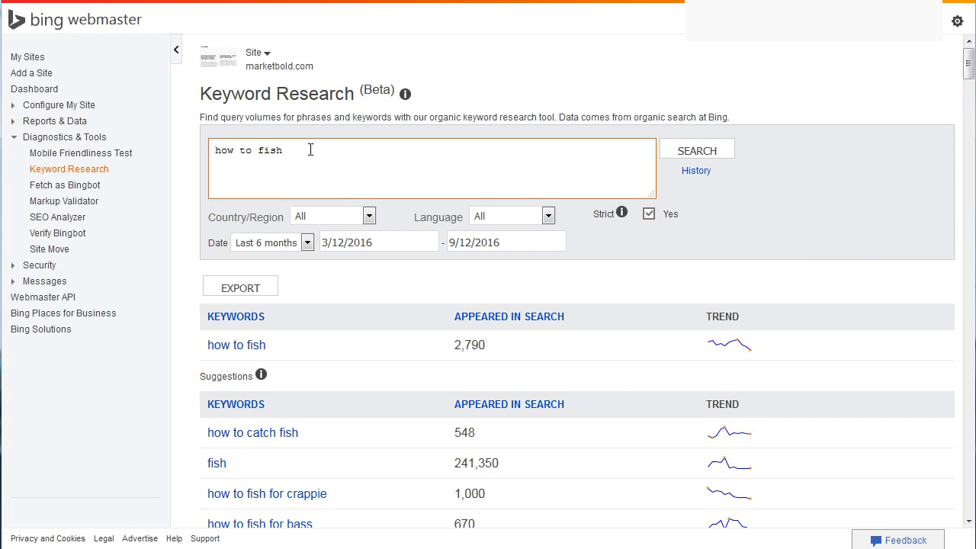
pyautogui.moveTo(282, 151); pyautogui.dragTo(213, 149)
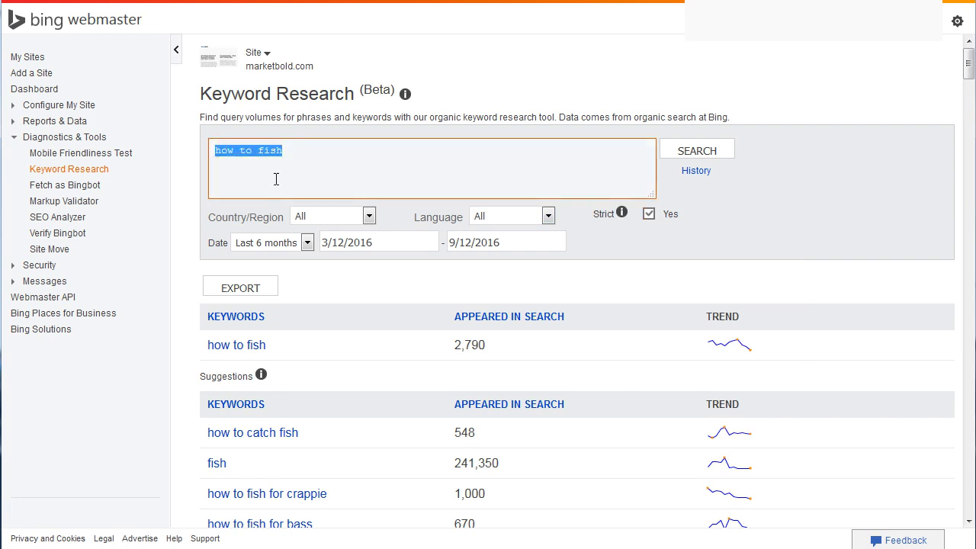
pyautogui.click(294, 154)
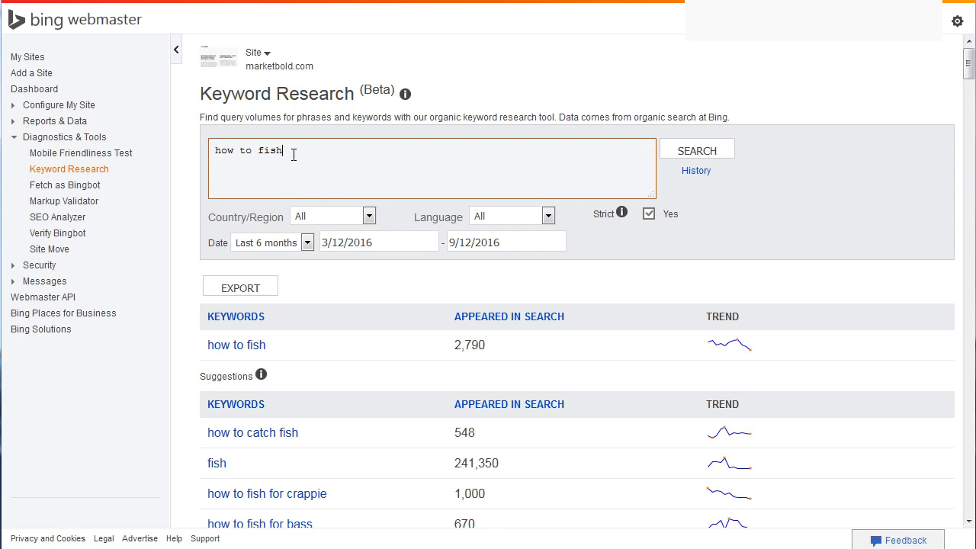
pyautogui.moveTo(282, 153); pyautogui.dragTo(212, 149)
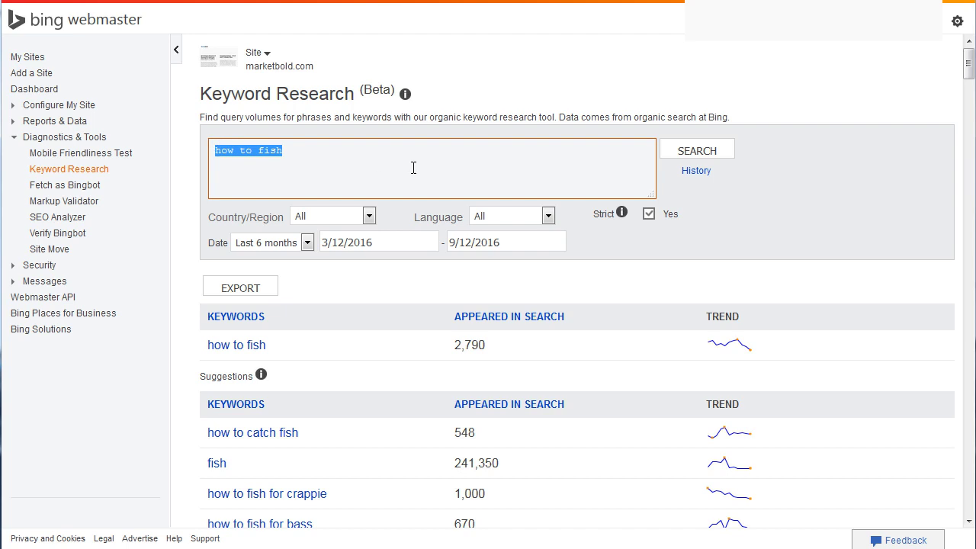
pyautogui.click(358, 157)
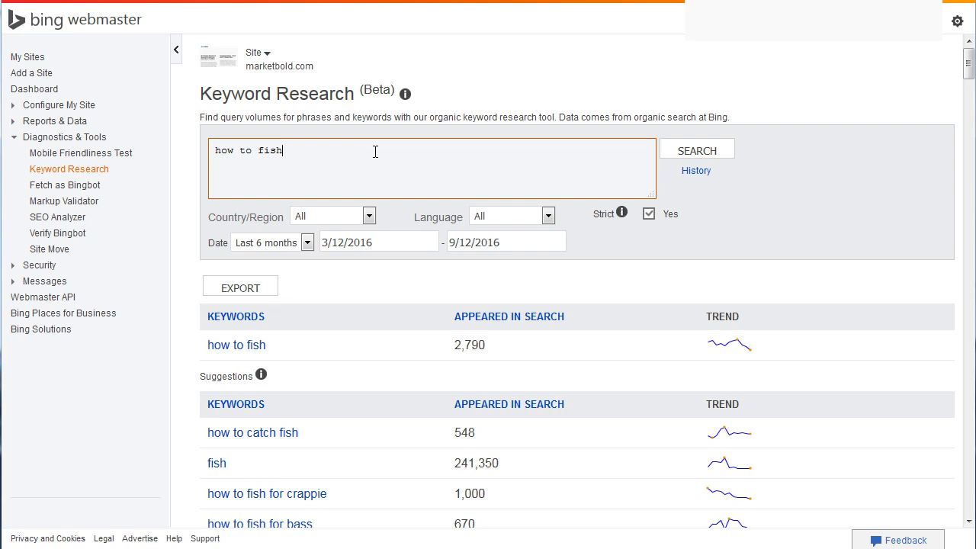
pyautogui.moveTo(304, 150); pyautogui.dragTo(213, 151)
pyautogui.click(309, 151)
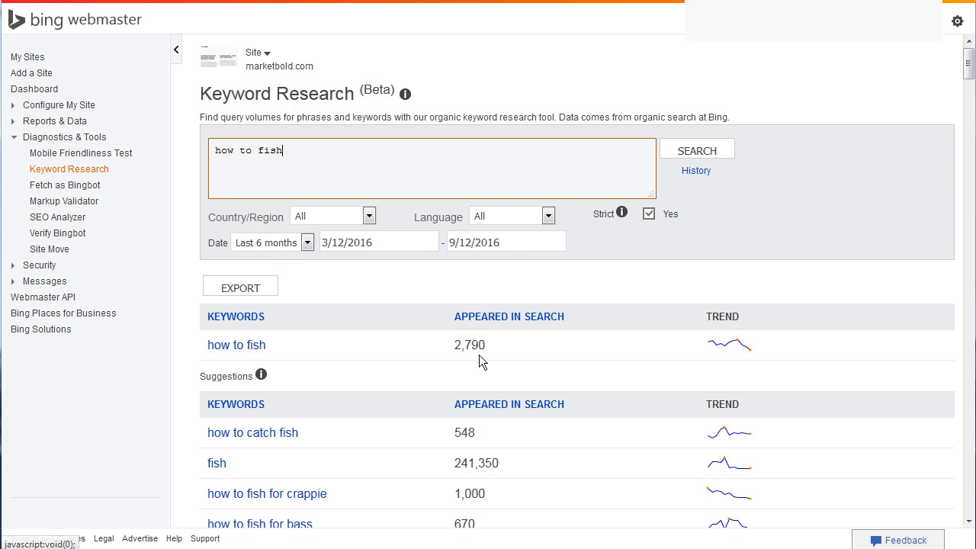
# Check the six-month search appearance count and the trend line for "how to fish"
pyautogui.moveTo(454, 349); pyautogui.dragTo(485, 349)
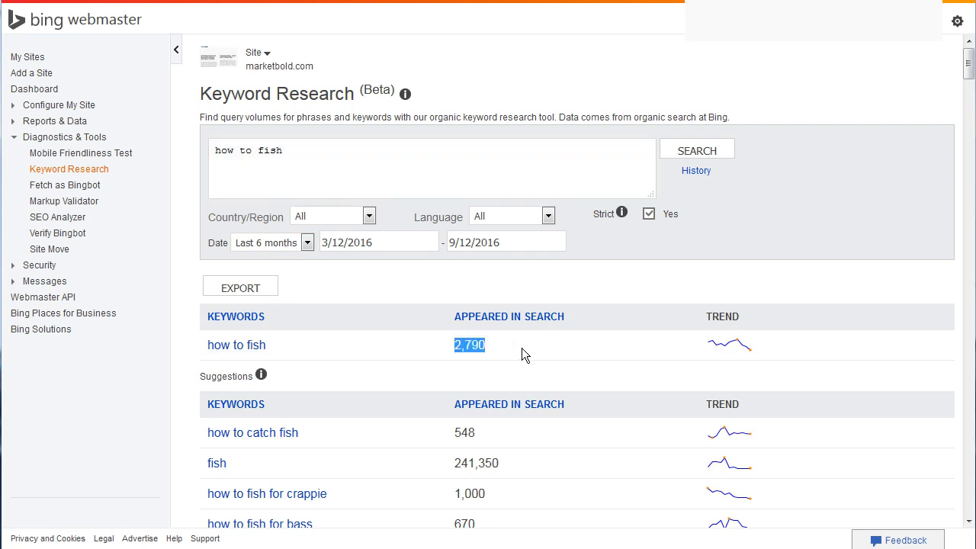
pyautogui.click(522, 348)
pyautogui.moveTo(712, 346)
# In Calculator, divide the 2790 search appearances of "how to fish" by 6 to get a monthly average
pyautogui.moveTo(730, 193); pyautogui.dragTo(643, 263)
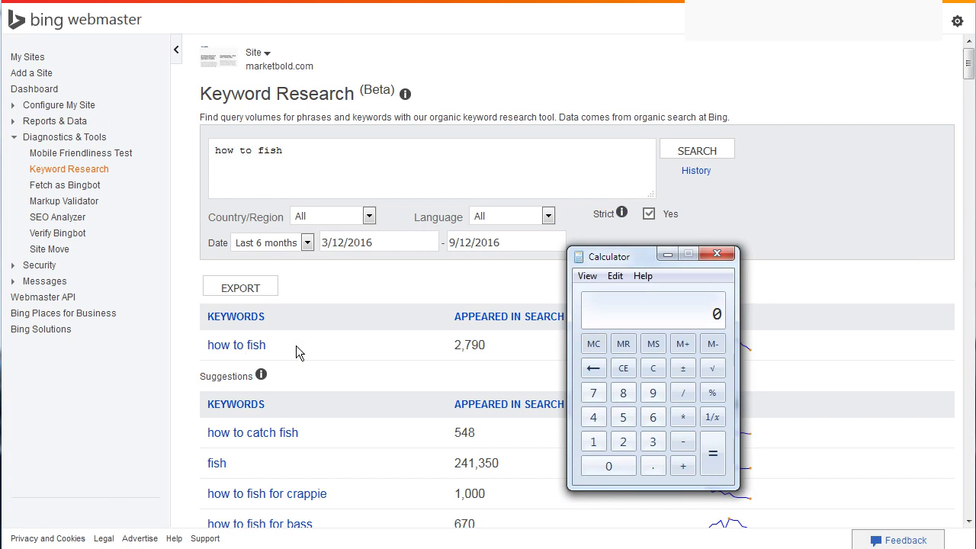
pyautogui.click(623, 442)
pyautogui.click(594, 393)
pyautogui.click(653, 392)
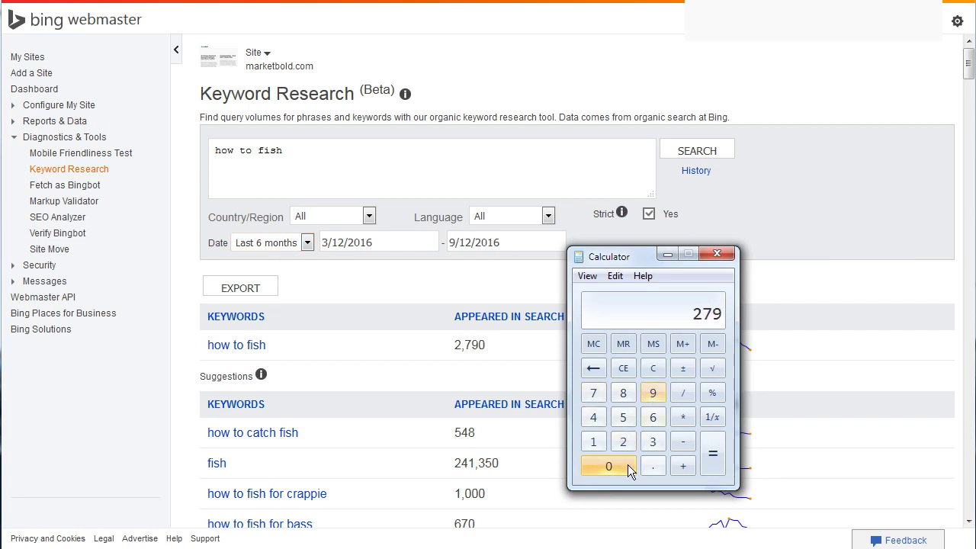
pyautogui.click(628, 465)
pyautogui.click(684, 393)
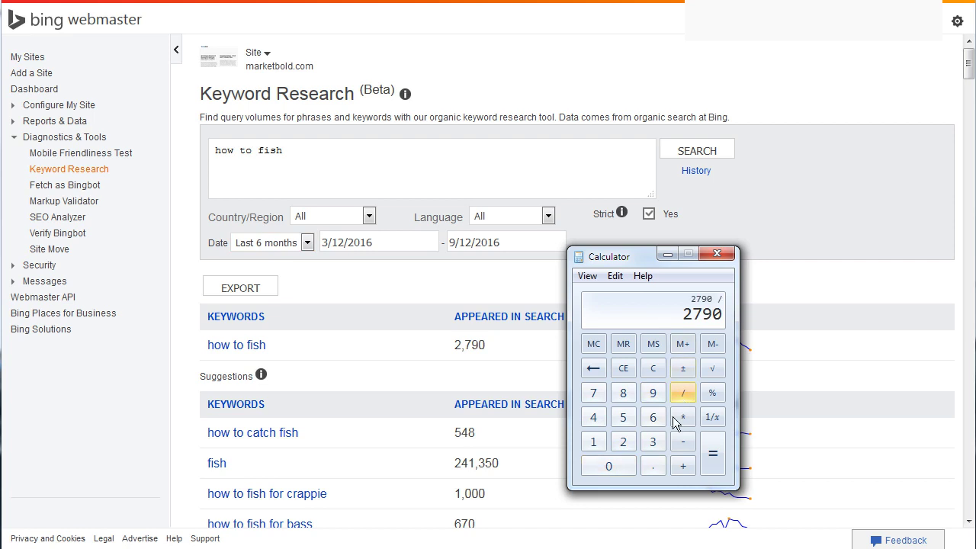
pyautogui.click(652, 419)
pyautogui.click(713, 454)
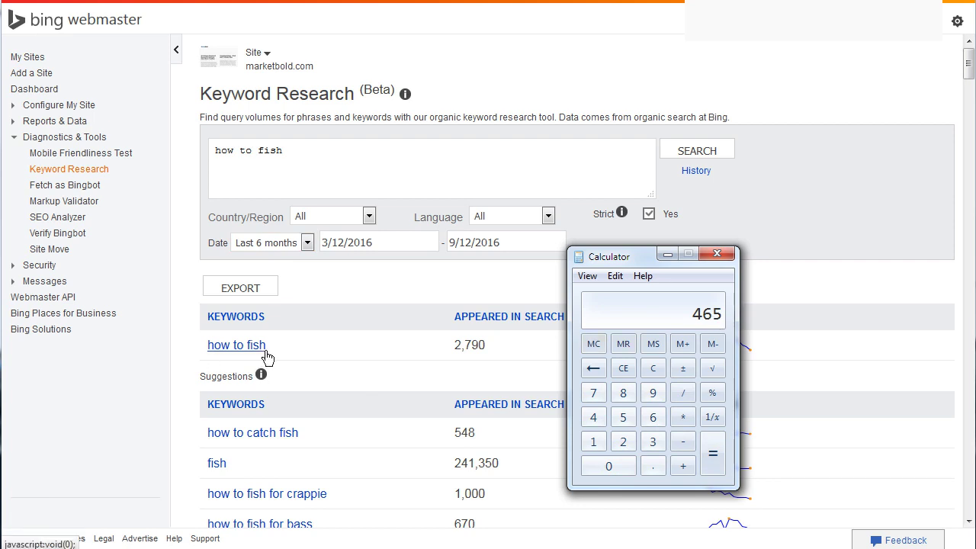
# Multiply the calculated monthly average for "how to fish" by 7
pyautogui.click(682, 418)
pyautogui.click(594, 394)
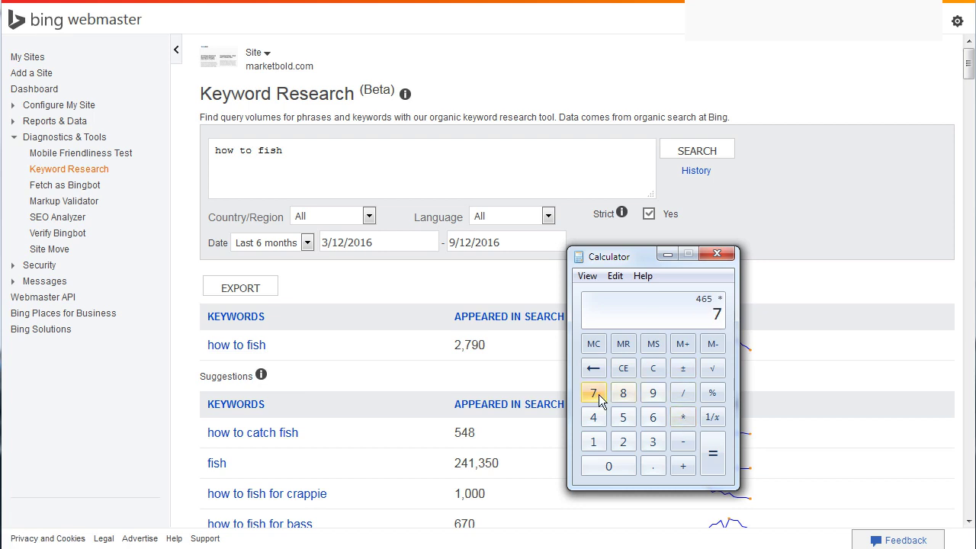
pyautogui.click(714, 457)
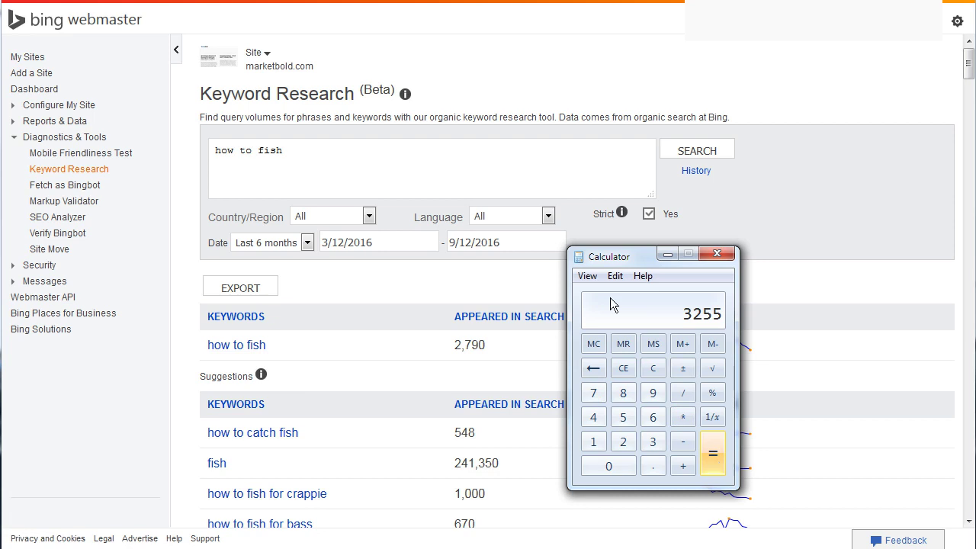
pyautogui.moveTo(633, 259); pyautogui.dragTo(639, 142)
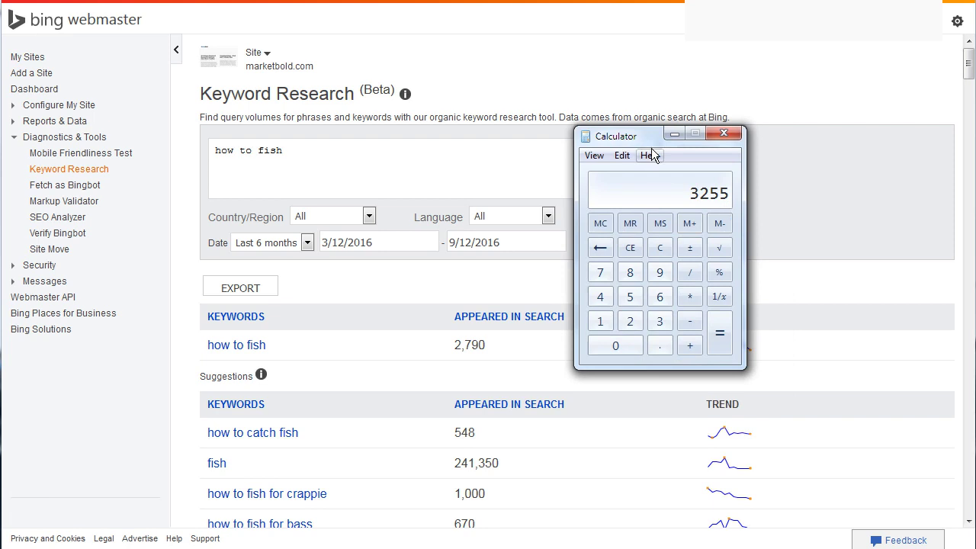
pyautogui.moveTo(651, 144); pyautogui.dragTo(733, 135)
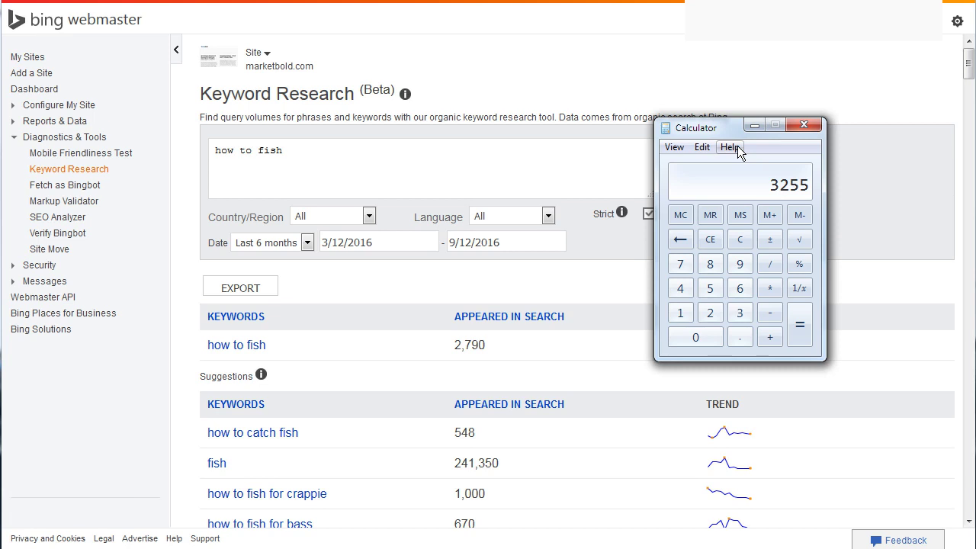
pyautogui.moveTo(726, 128); pyautogui.dragTo(740, 202)
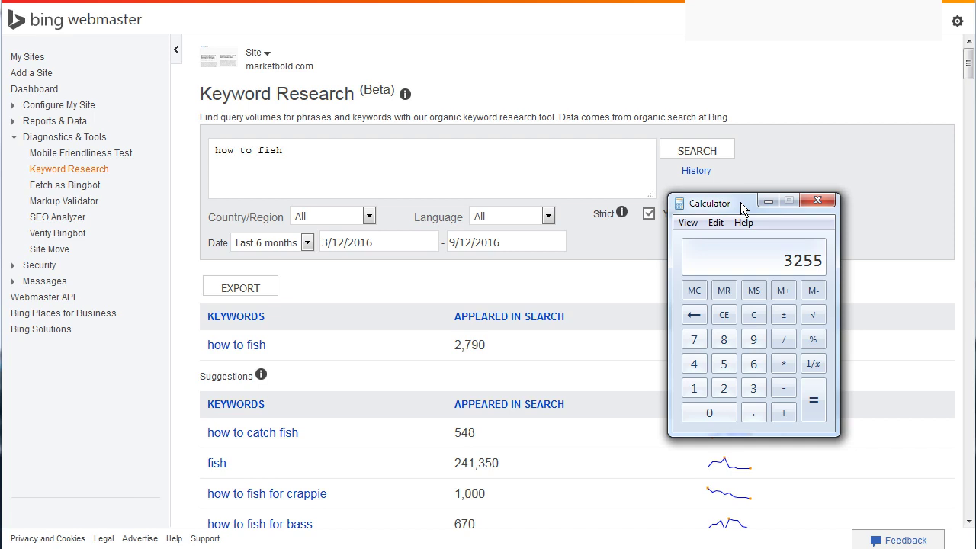
pyautogui.moveTo(740, 203); pyautogui.dragTo(682, 289)
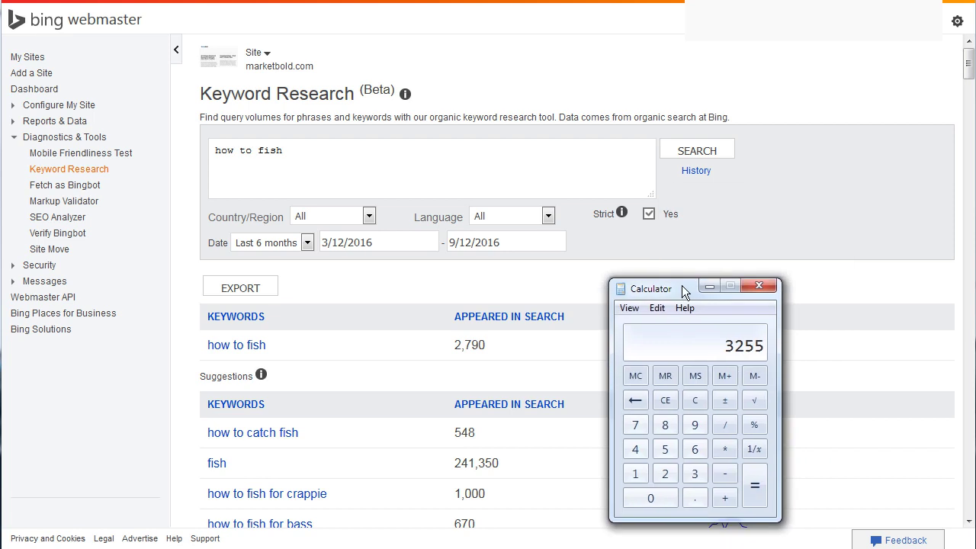
pyautogui.moveTo(682, 285); pyautogui.dragTo(835, 174)
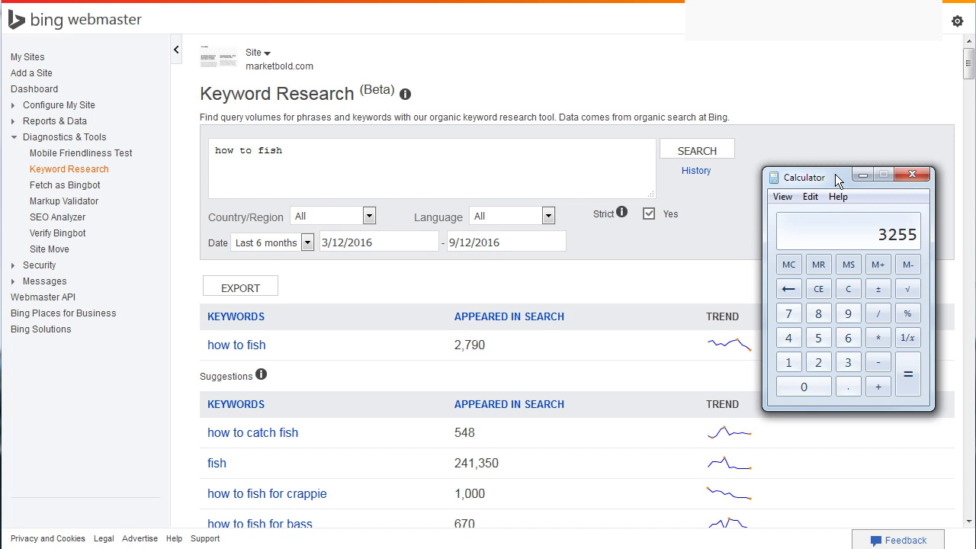
# Switch to Google AdWords Keyword Planner and expand the search for new keywords using a phrase, website or category
pyautogui.hotkey('alt', 'Tab')
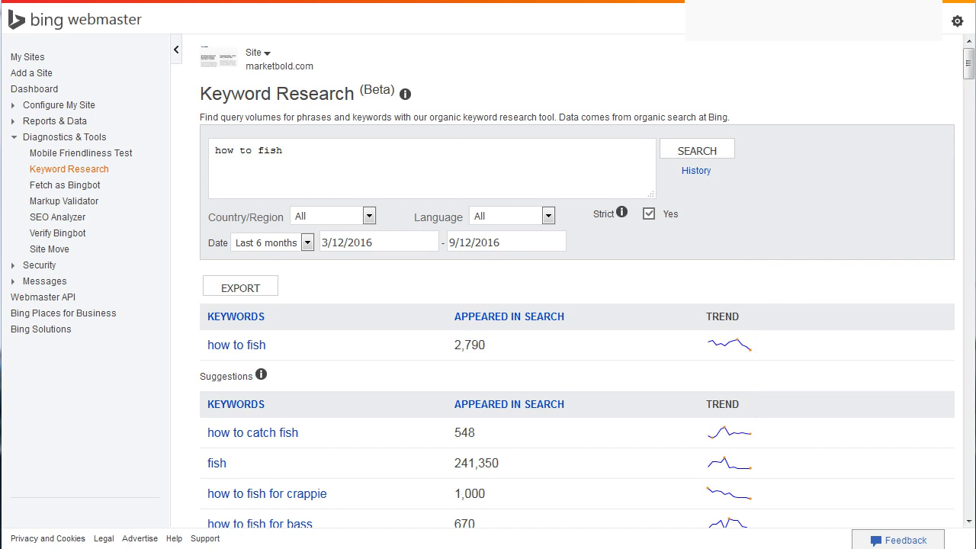
pyautogui.hotkey('alt', 'Tab')
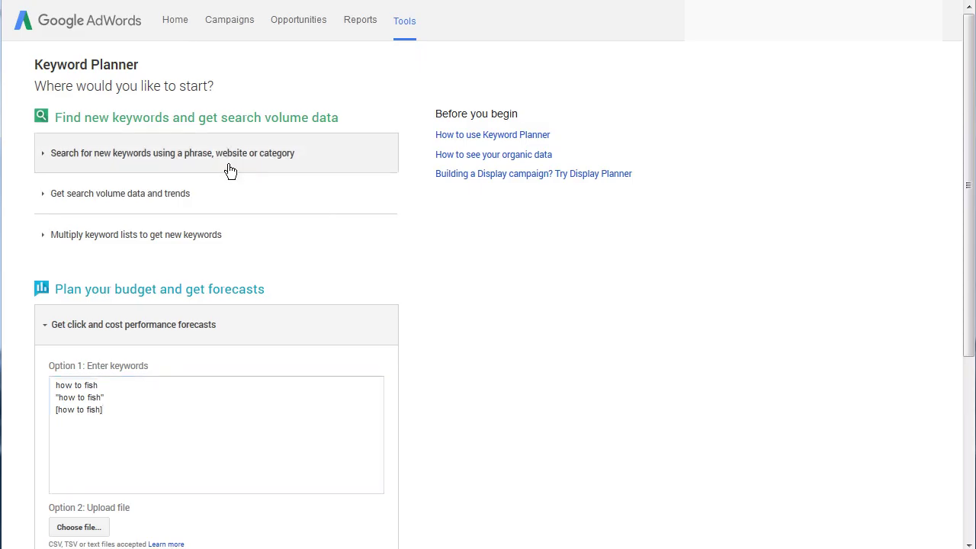
pyautogui.click(231, 169)
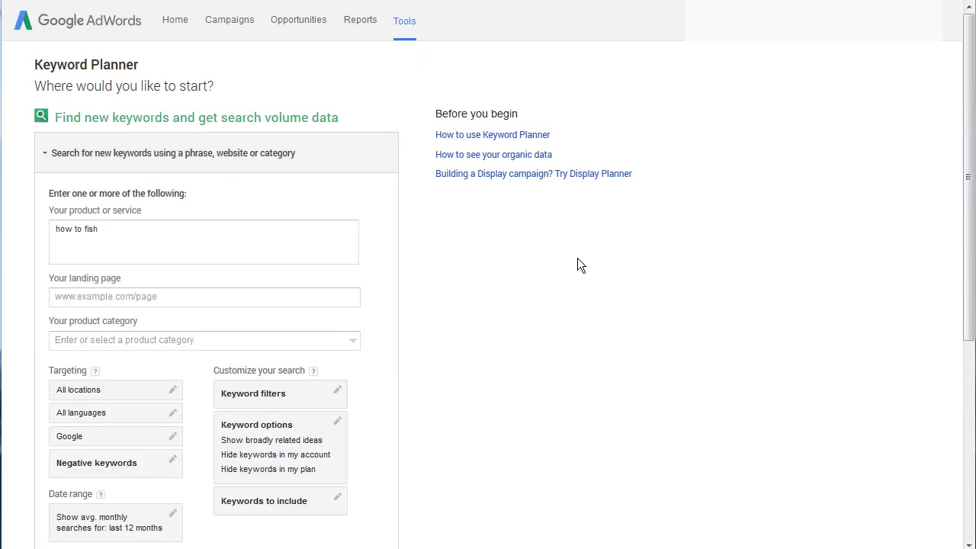